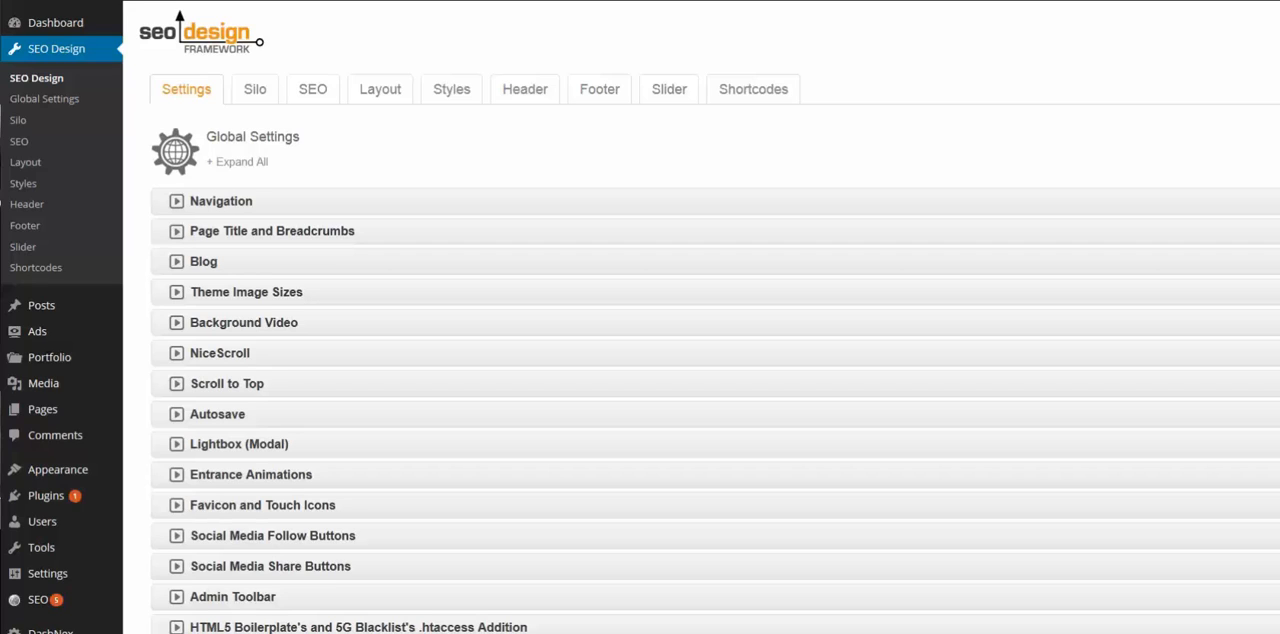
- Open the Theme Buttons section in the framework's style settings
left_click(462, 100)
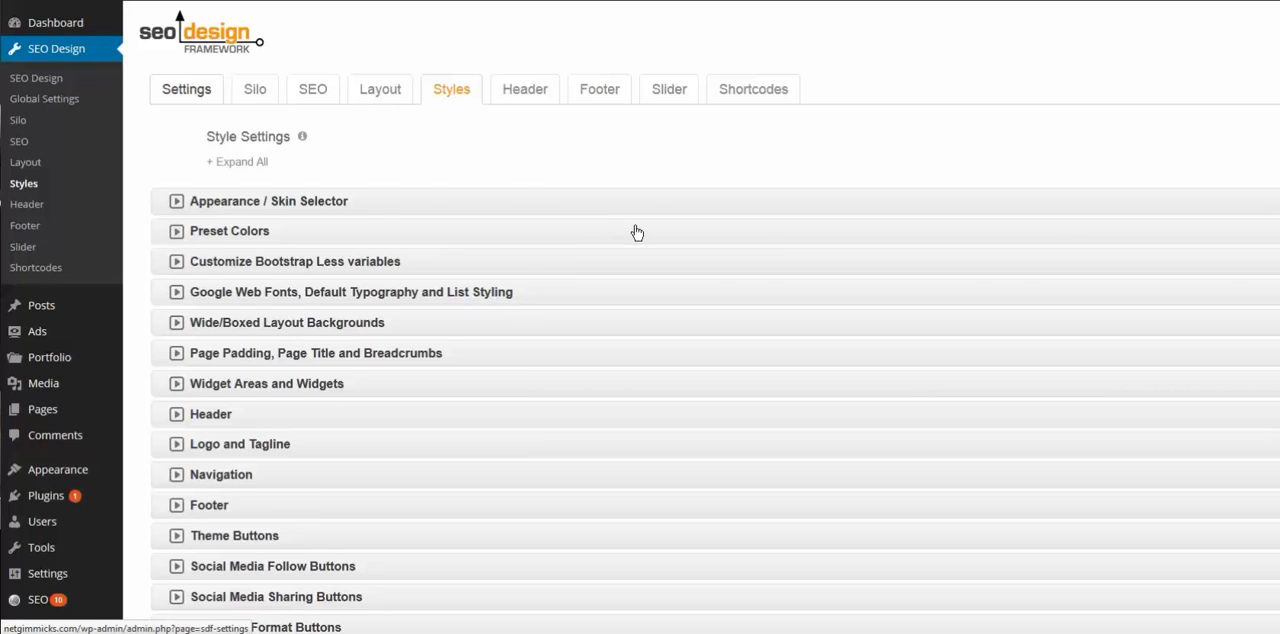
scroll(634, 231, "down", 3)
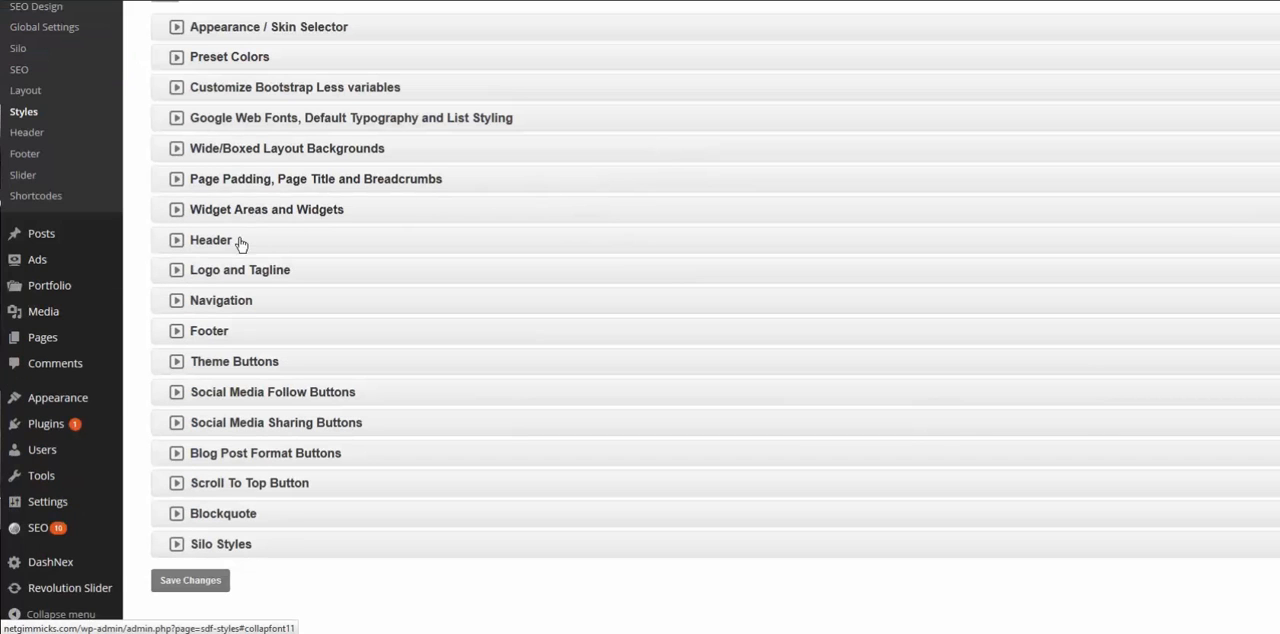
scroll(137, 257, "up", 2)
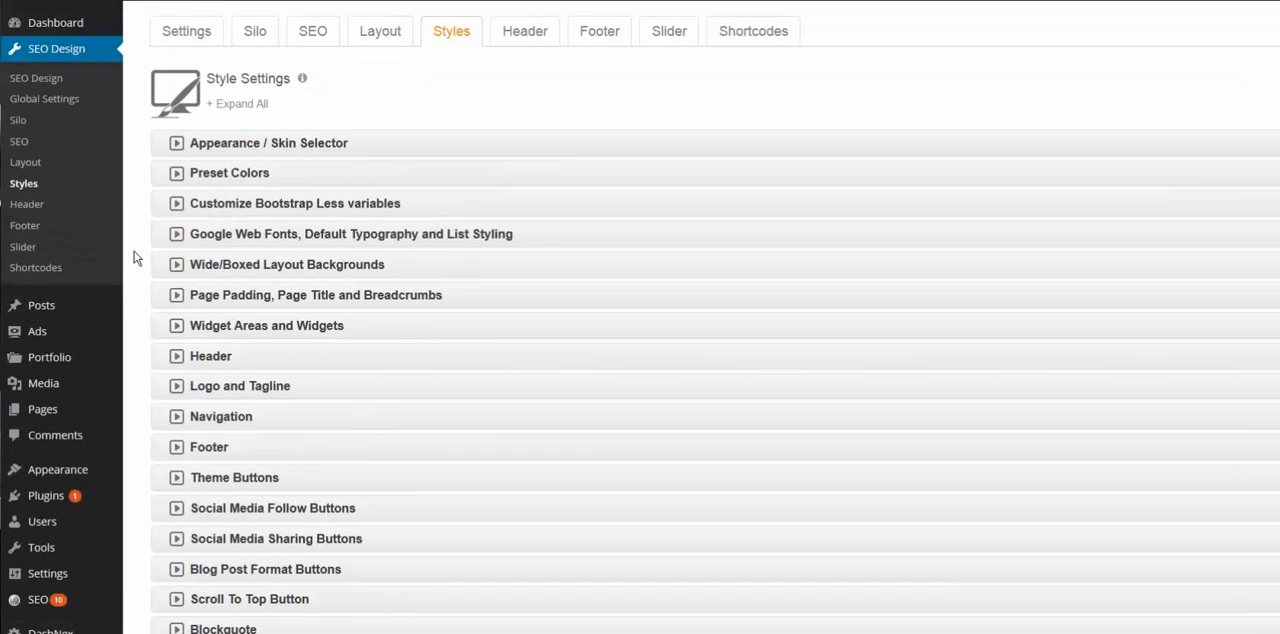
left_click(176, 479)
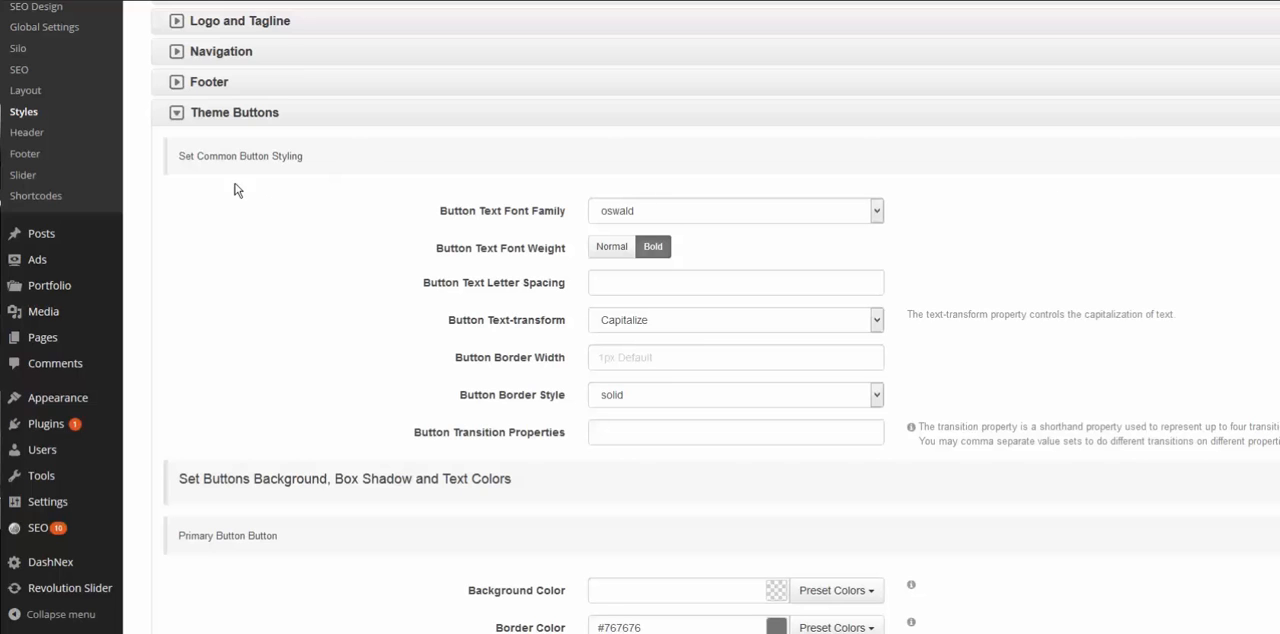
scroll(226, 203, "down", 4)
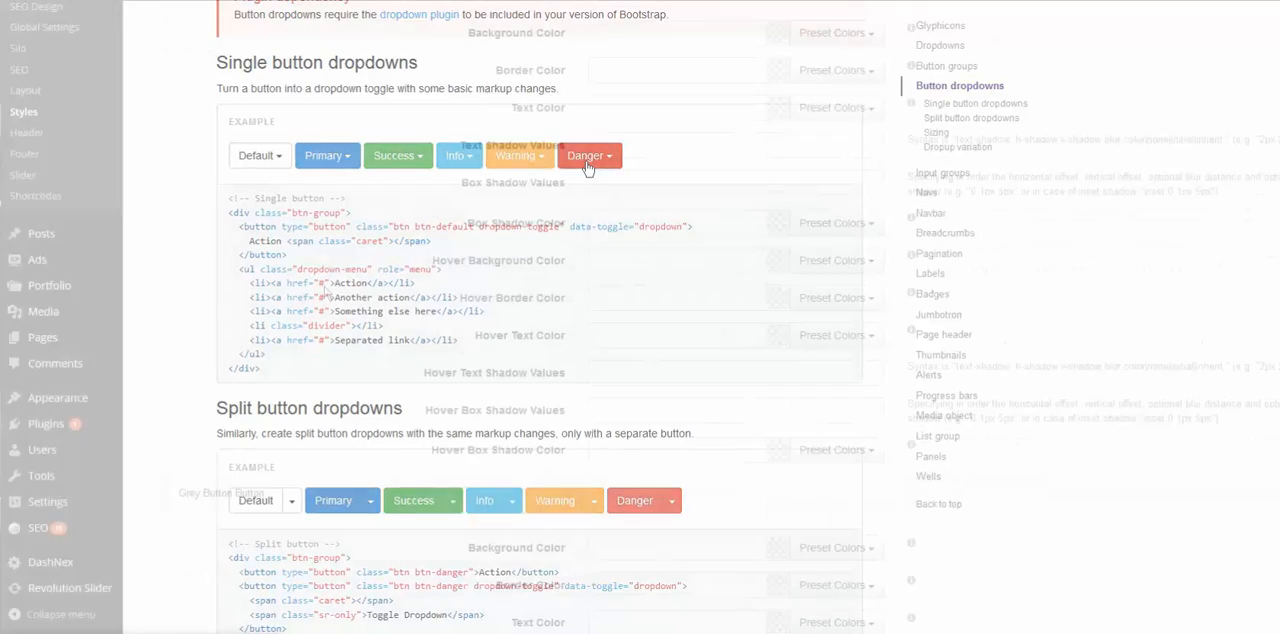
- Examine the Danger Button's background and border preset colors and the color settings of the other theme button types
scroll(323, 294, "down", 1)
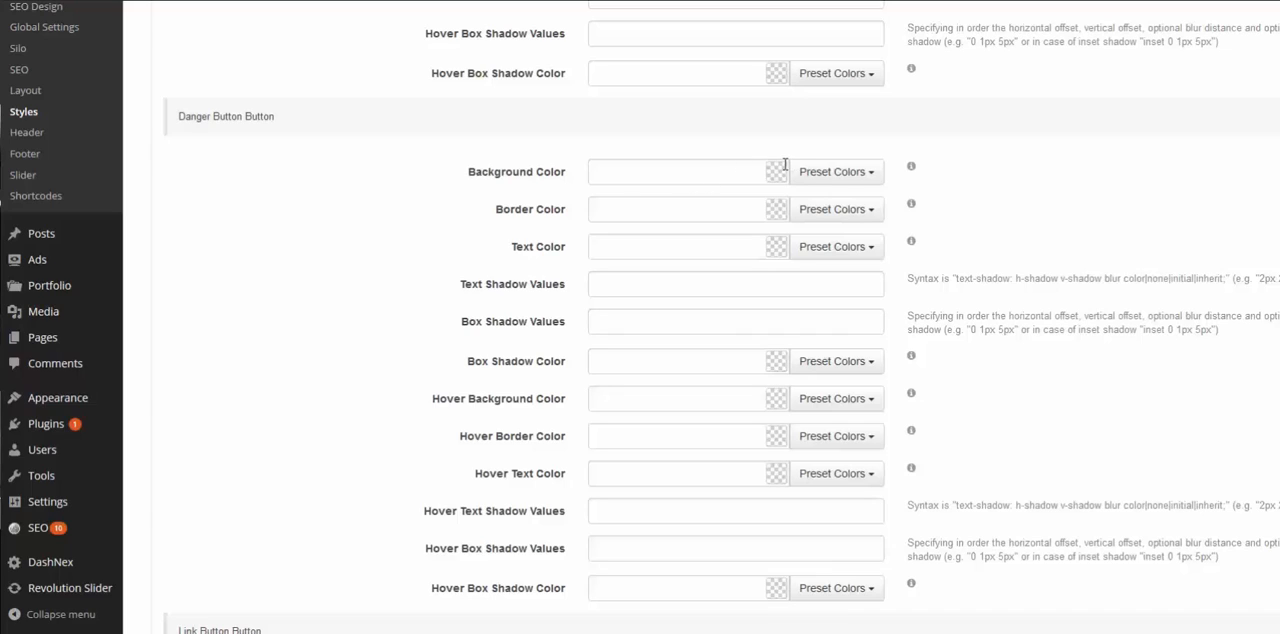
left_click(819, 176)
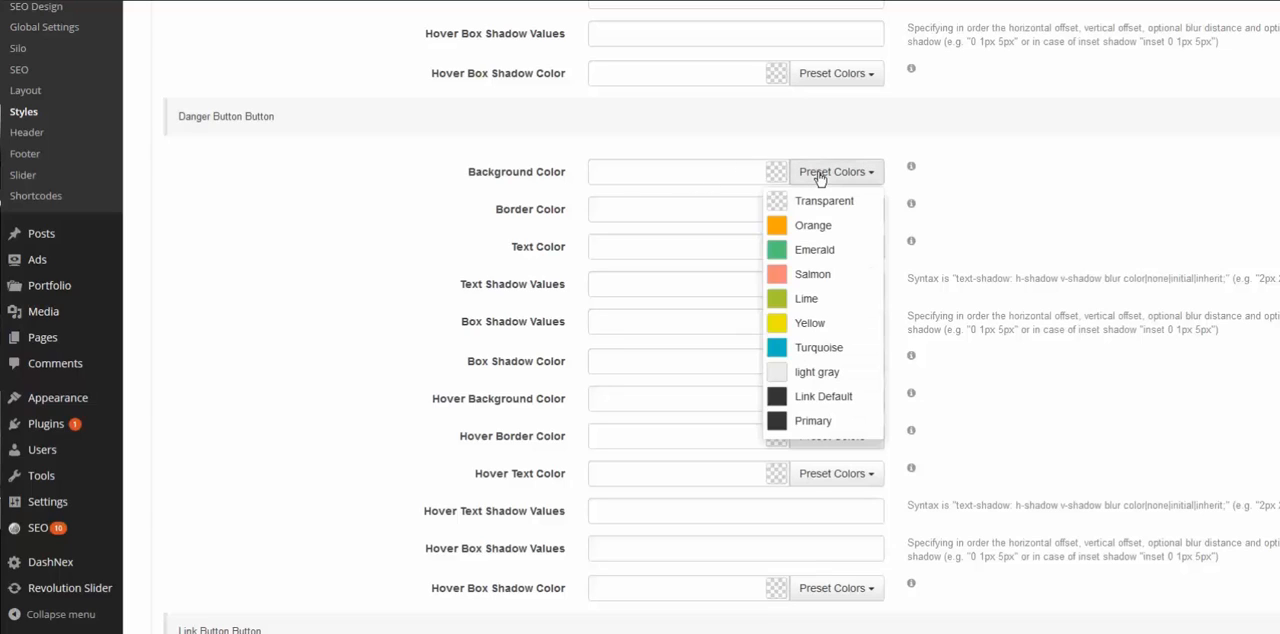
left_click(820, 176)
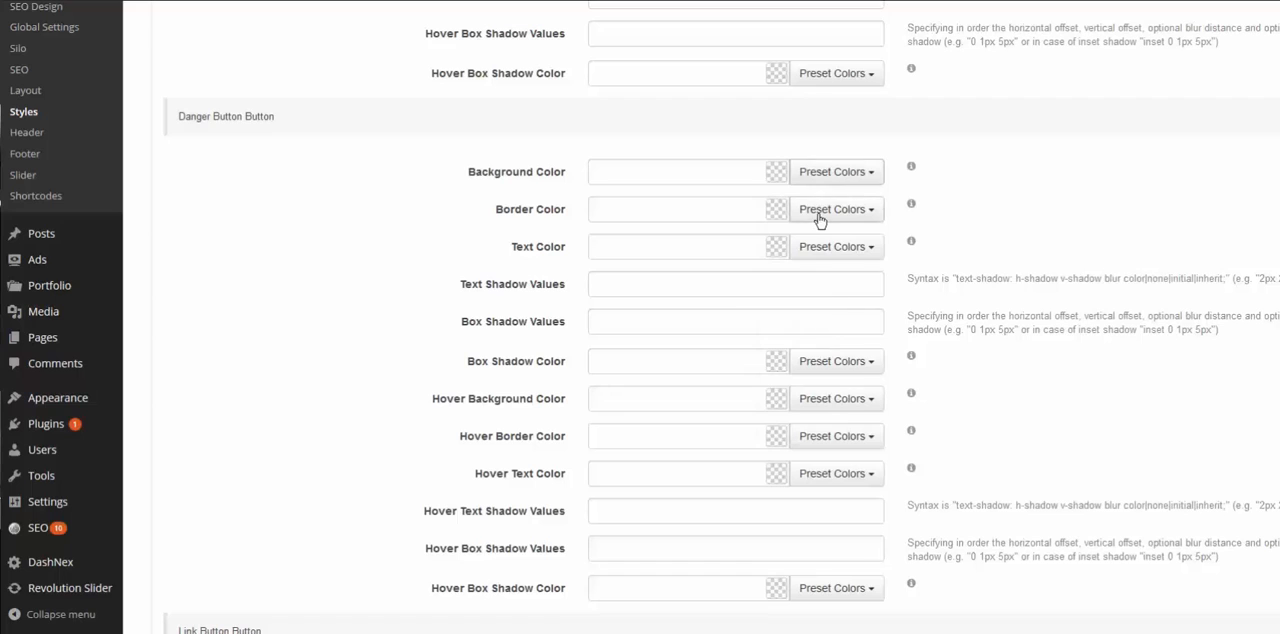
left_click(819, 216)
left_click(819, 216)
scroll(1020, 220, "down", 2)
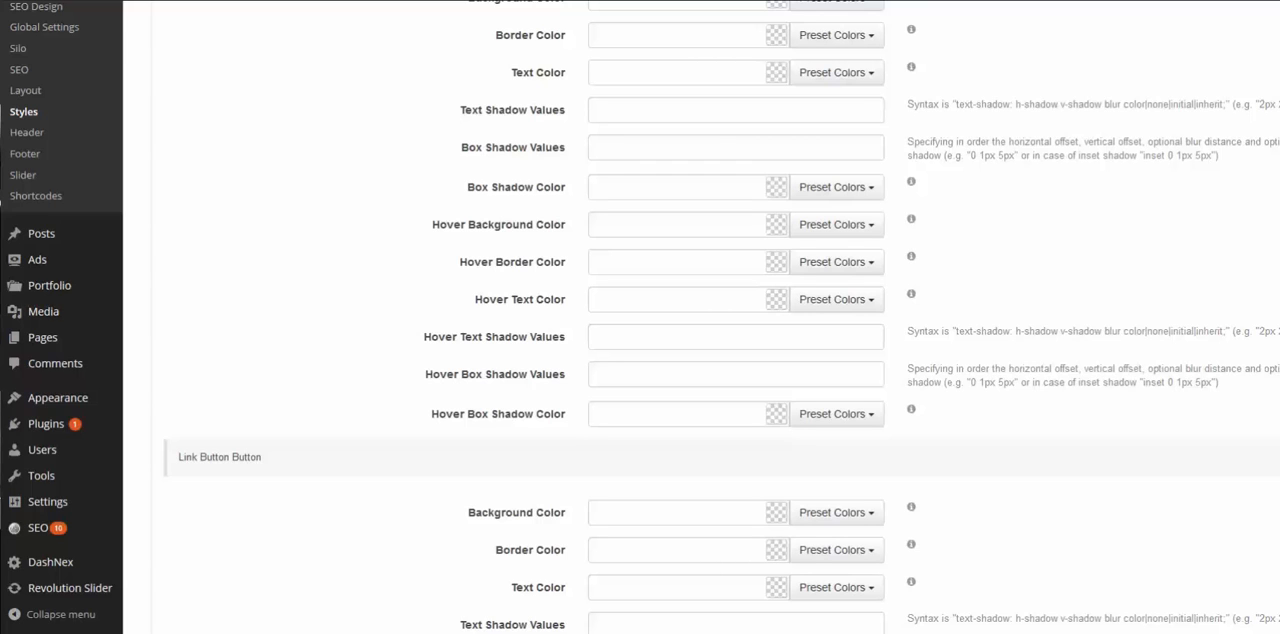
scroll(736, 320, "down", 15)
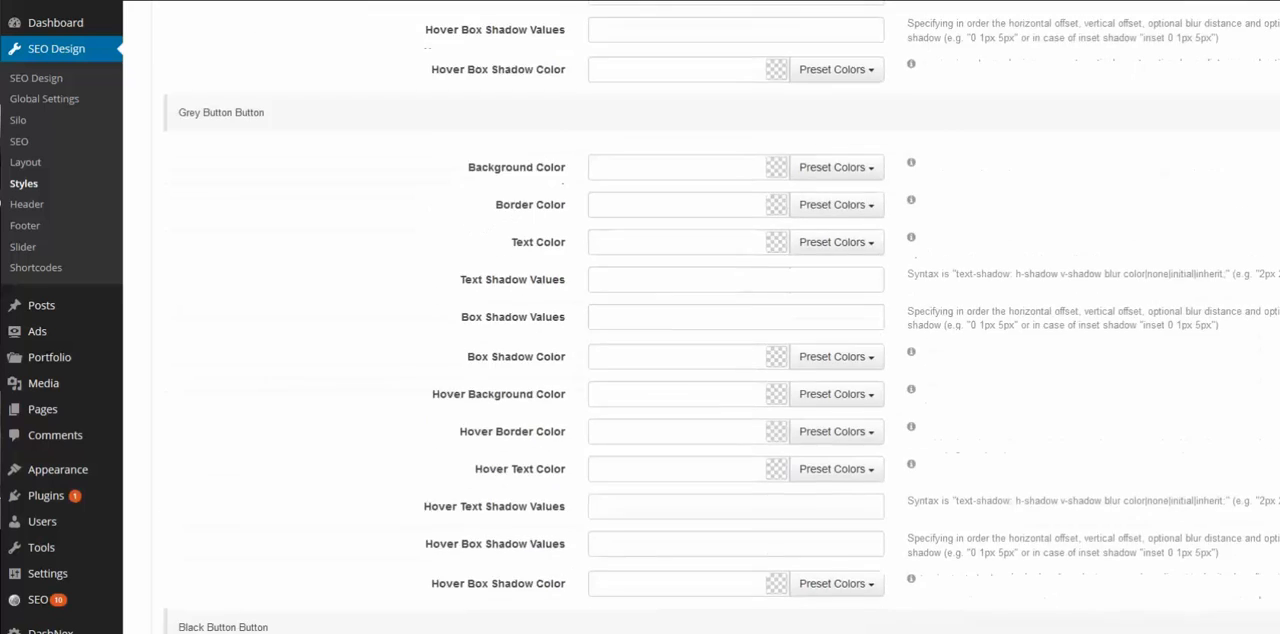
scroll(736, 320, "up", 10)
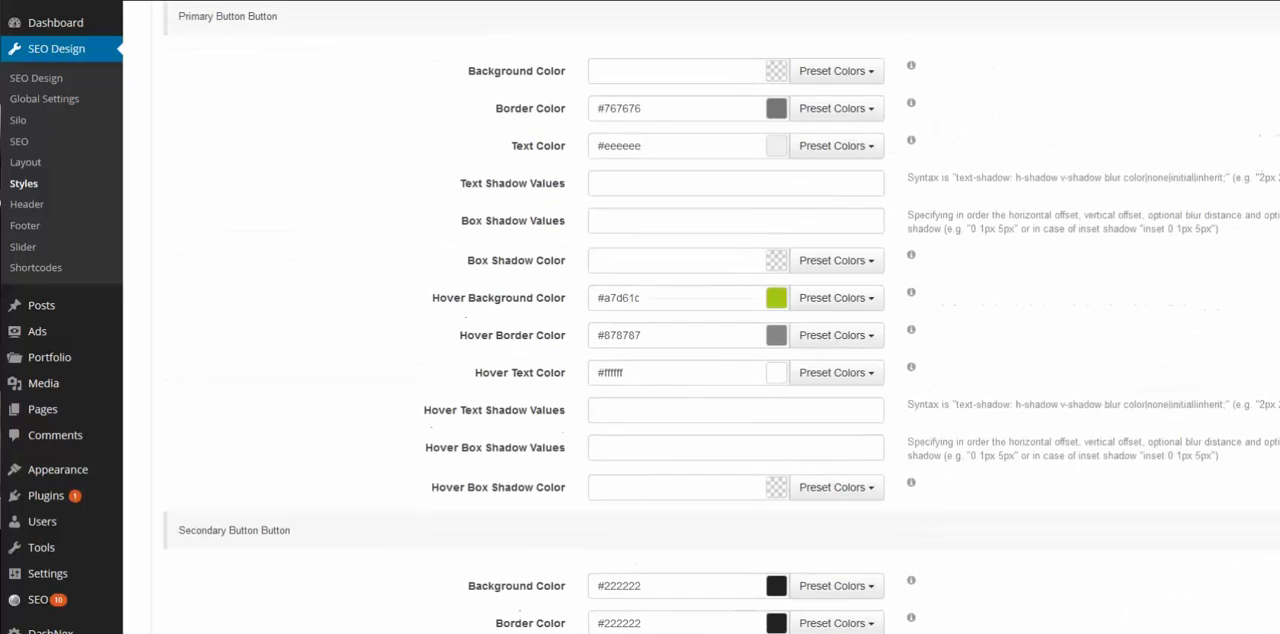
scroll(736, 320, "up", 2)
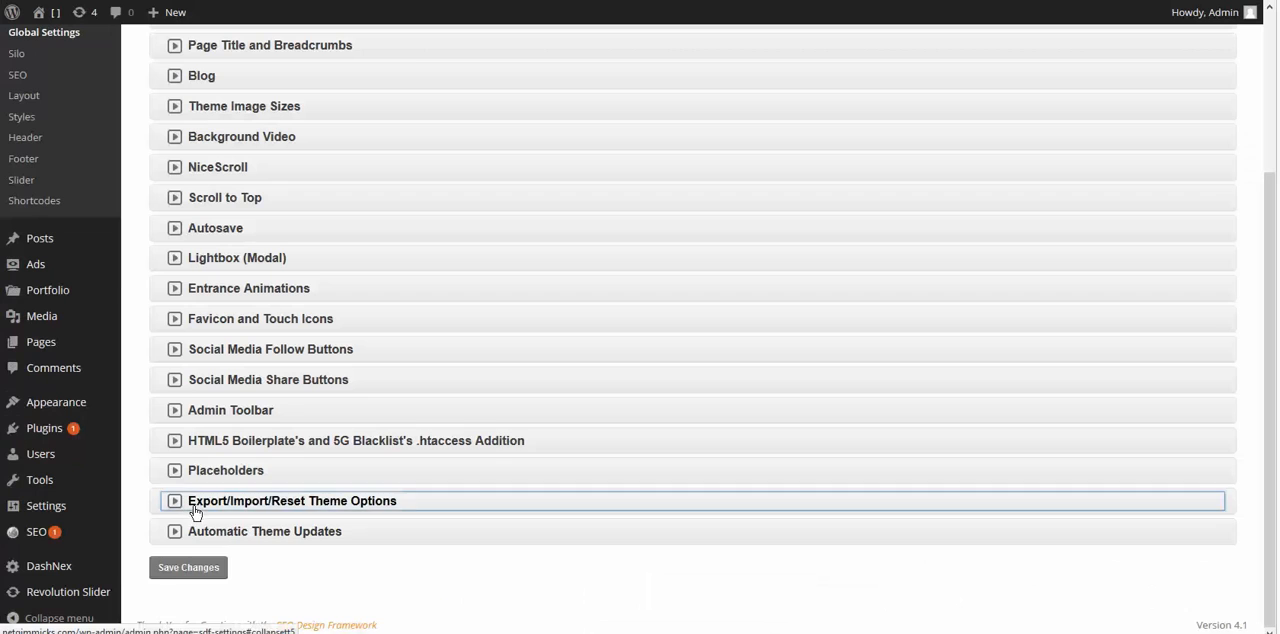
- Expand the Export/Import/Reset Theme Options section in the global settings and show its Reset option
left_click(190, 505)
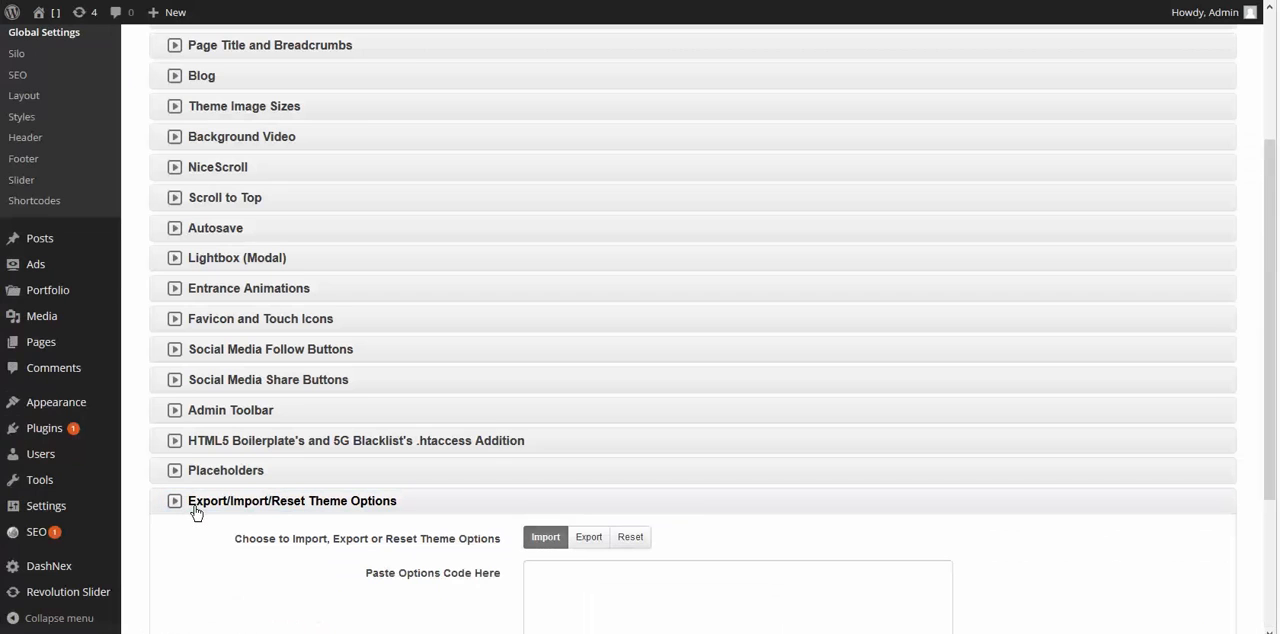
scroll(705, 513, "down", 2)
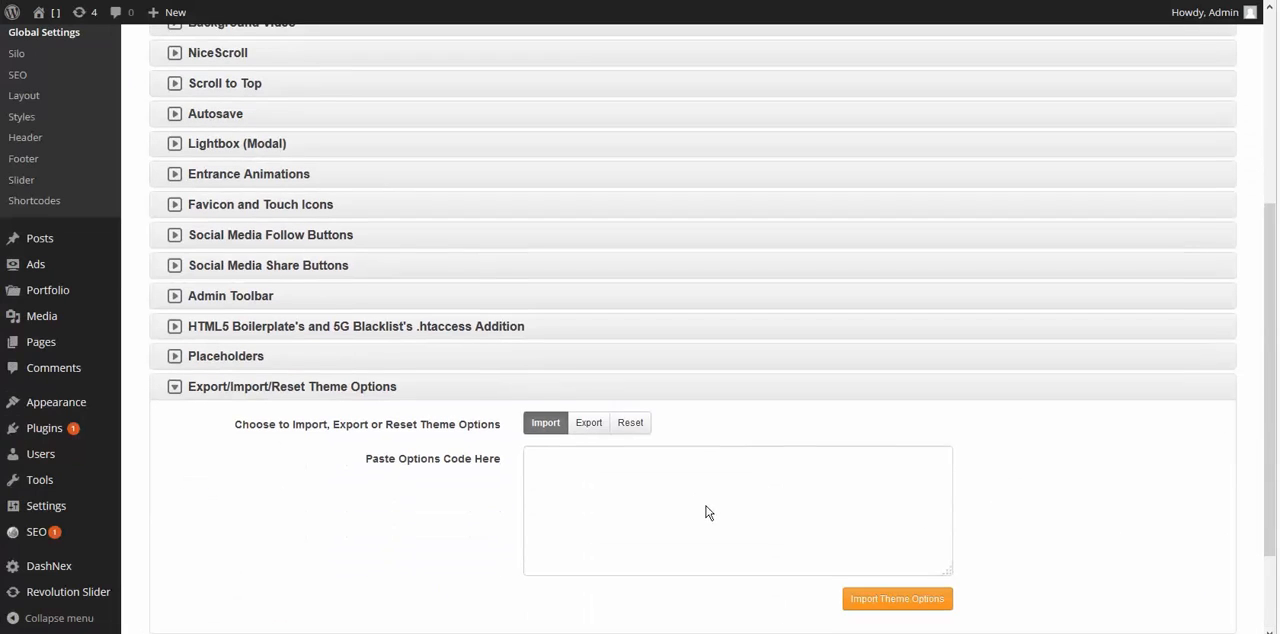
left_click(629, 428)
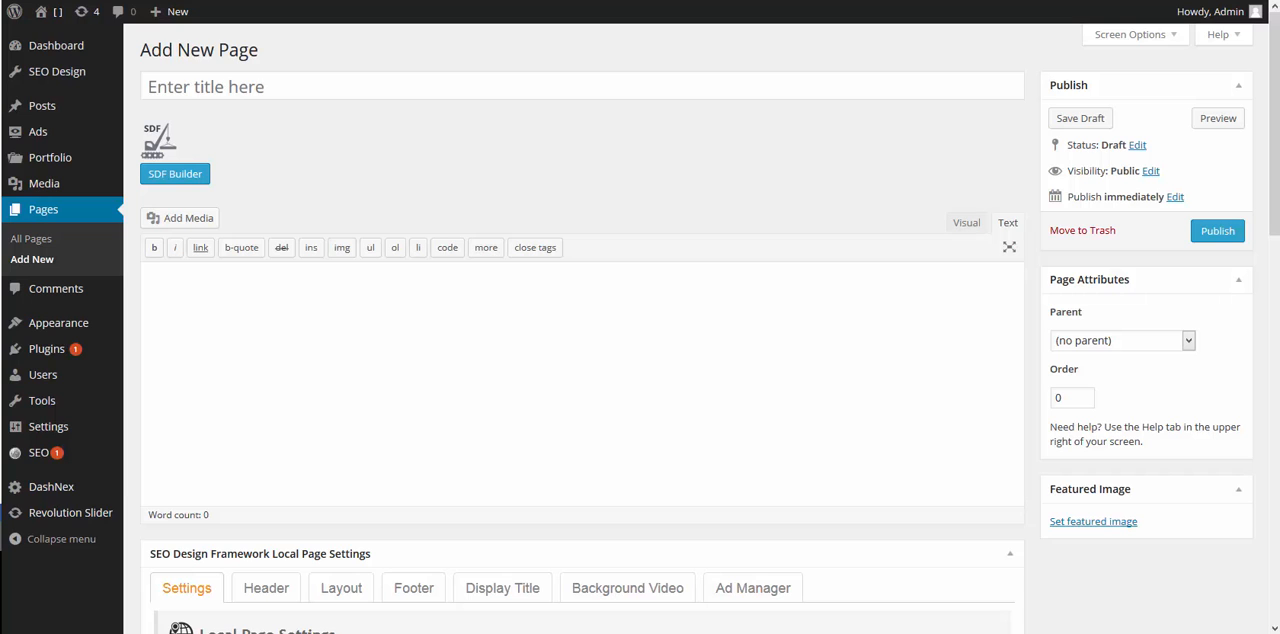
- Switch the new page to the SDF Builder and add a row and a hero, each with a 1/3 1/3 1/3 column layout
left_click(175, 173)
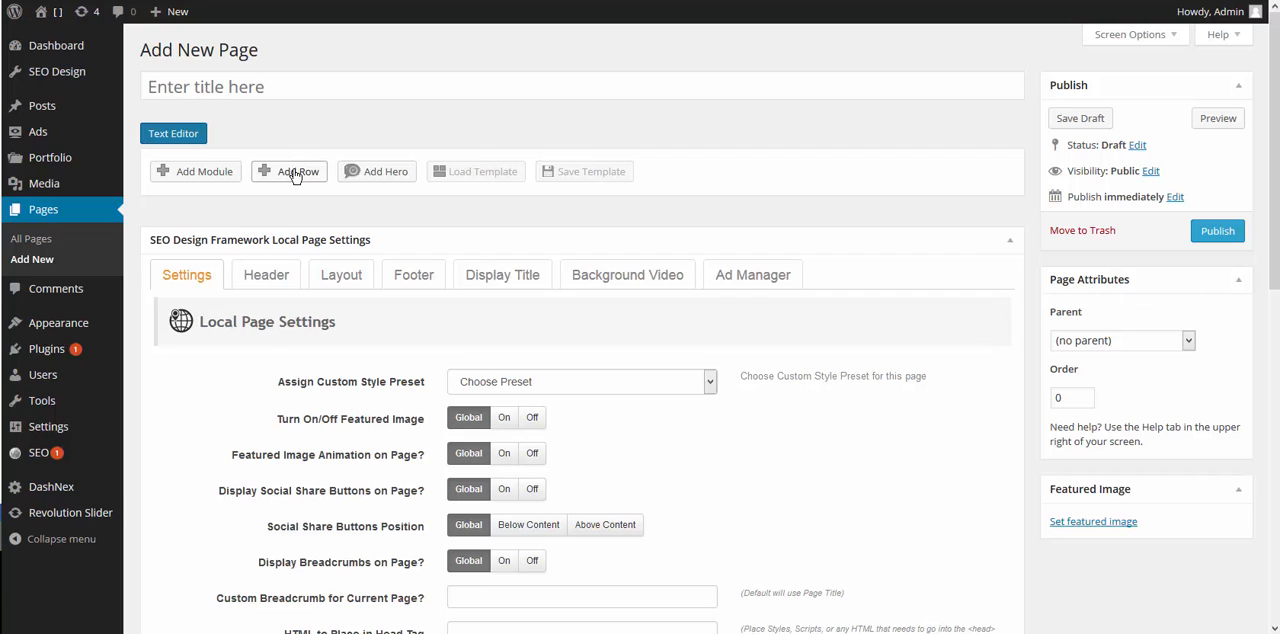
left_click(295, 173)
left_click(387, 172)
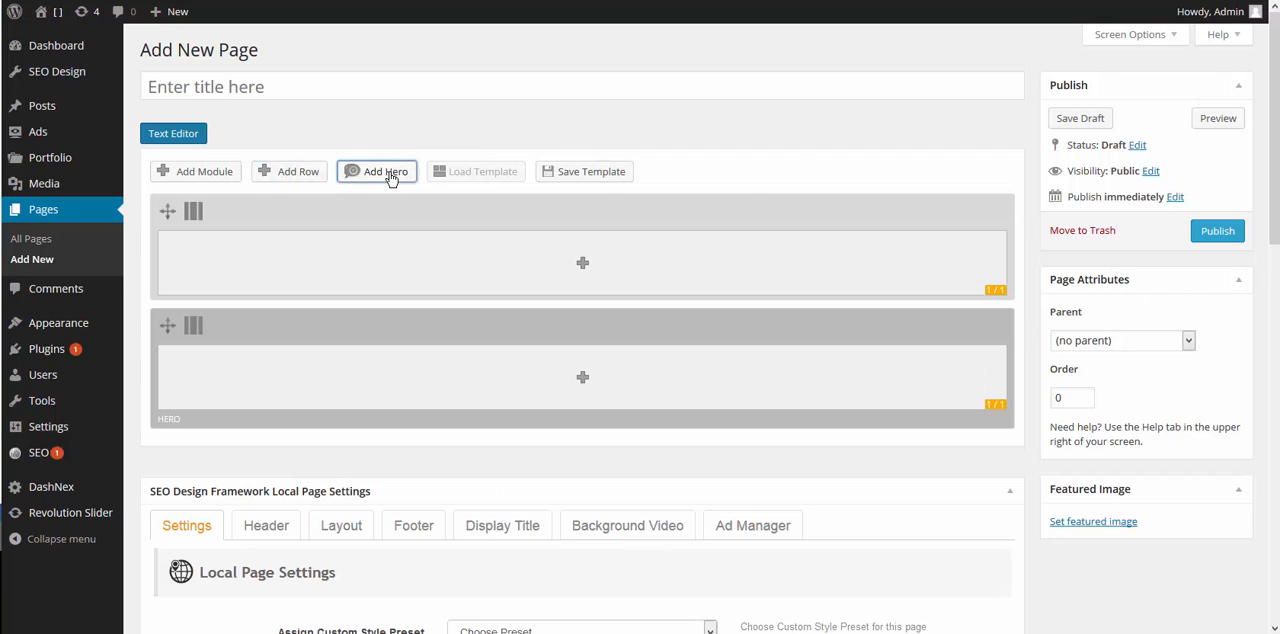
mouse_move(270, 217)
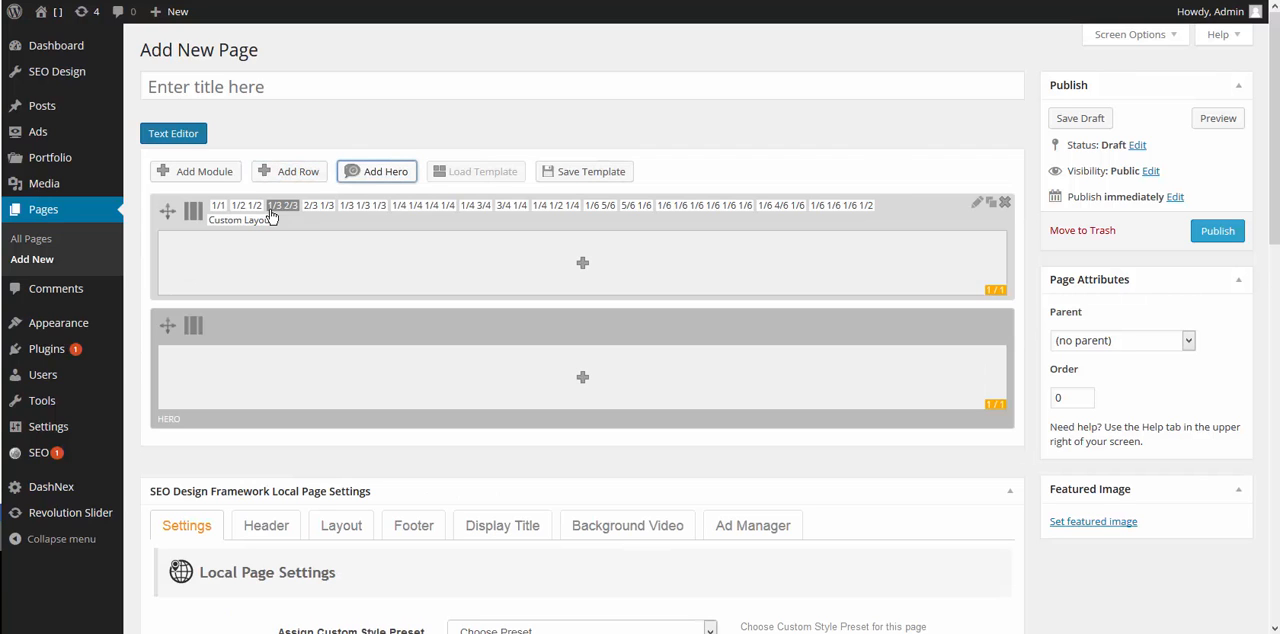
left_click(350, 206)
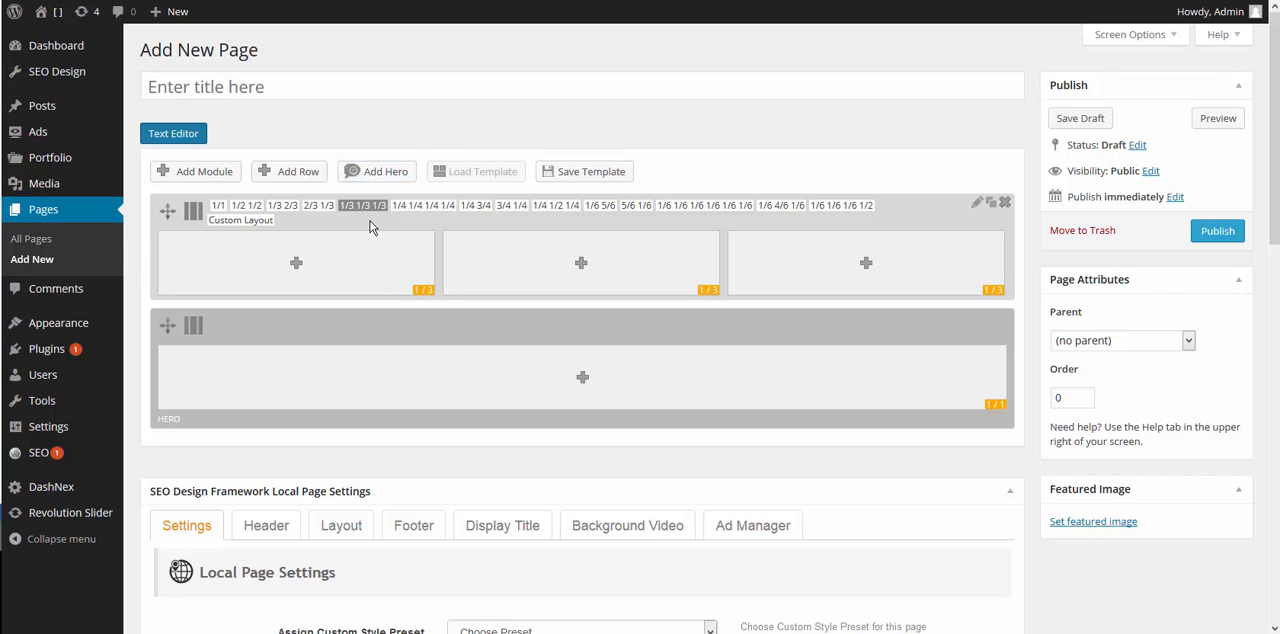
mouse_move(323, 326)
left_click(364, 326)
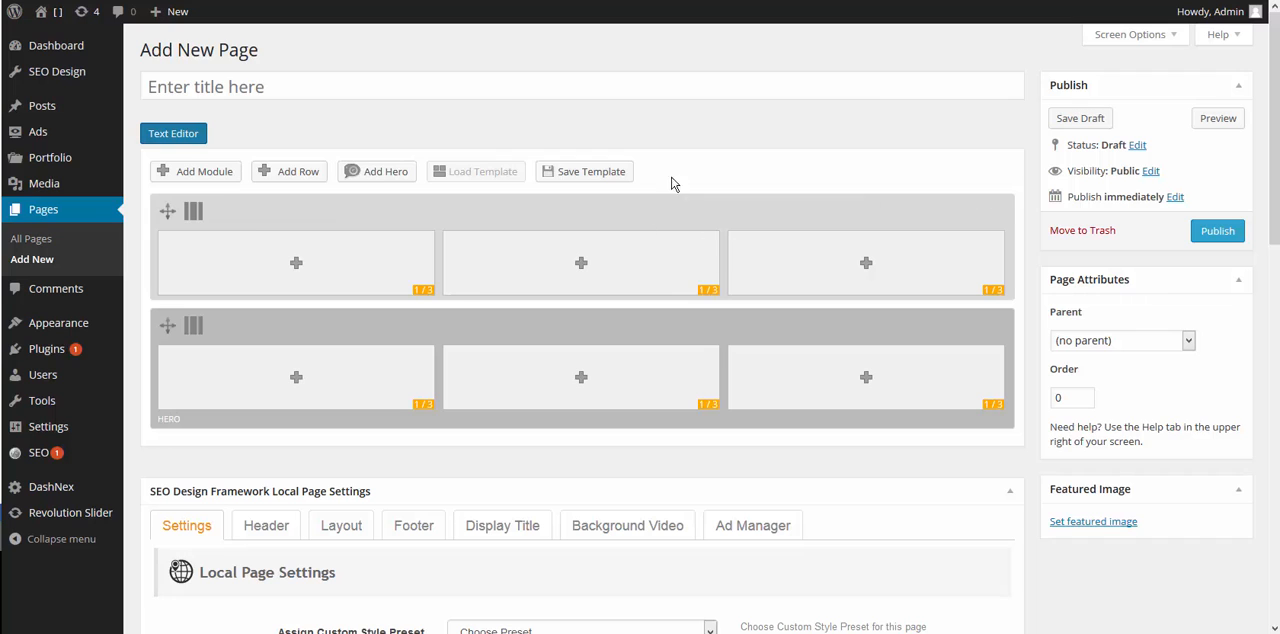
- Insert a Button module in the middle column of the first row and title it "my button text"
left_click(581, 265)
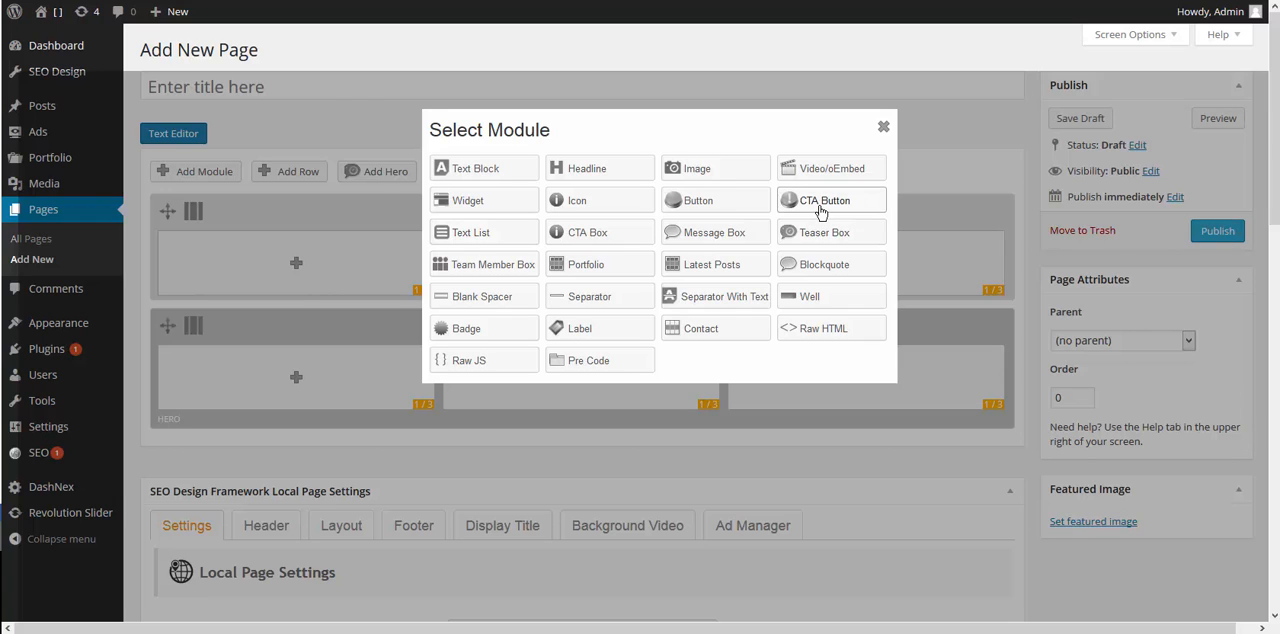
left_click(728, 204)
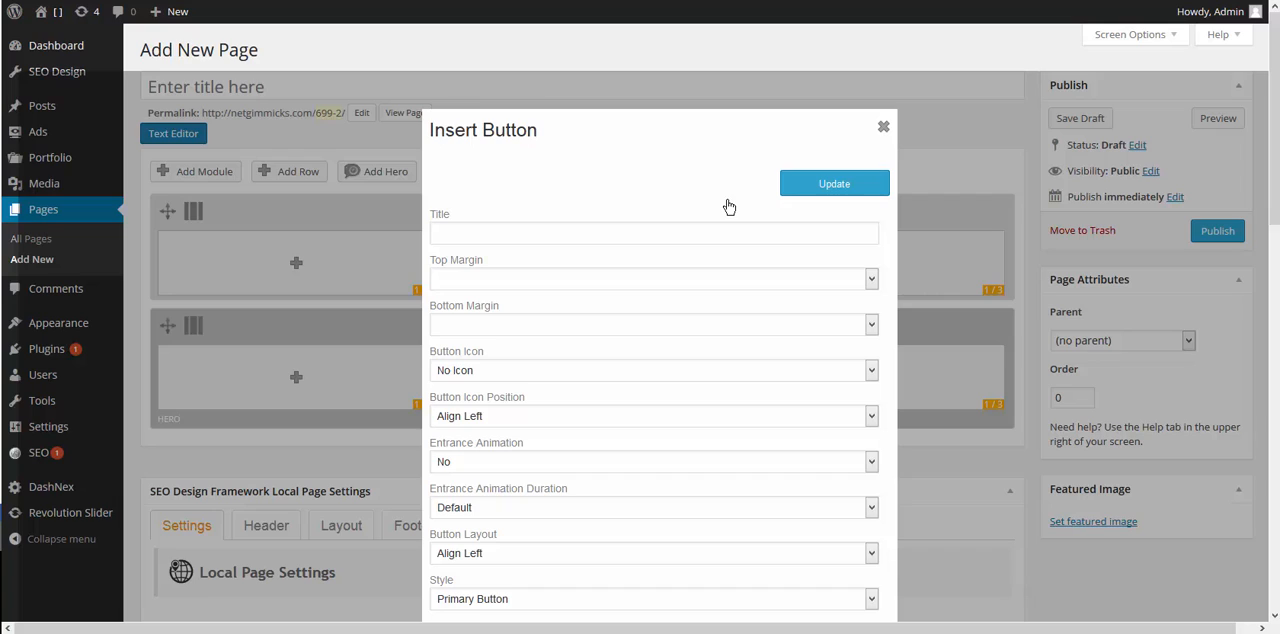
left_click(615, 238)
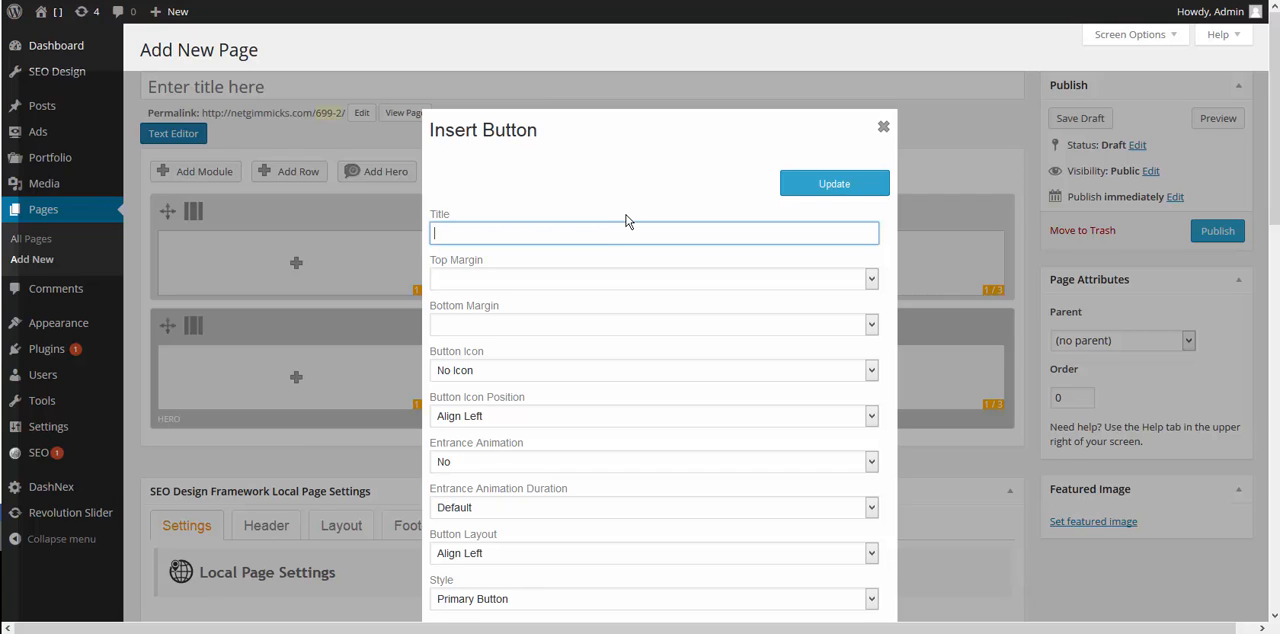
type("my button text")
- Set the button's top margin and bottom margin to 10px
left_click(494, 281)
left_click(478, 335)
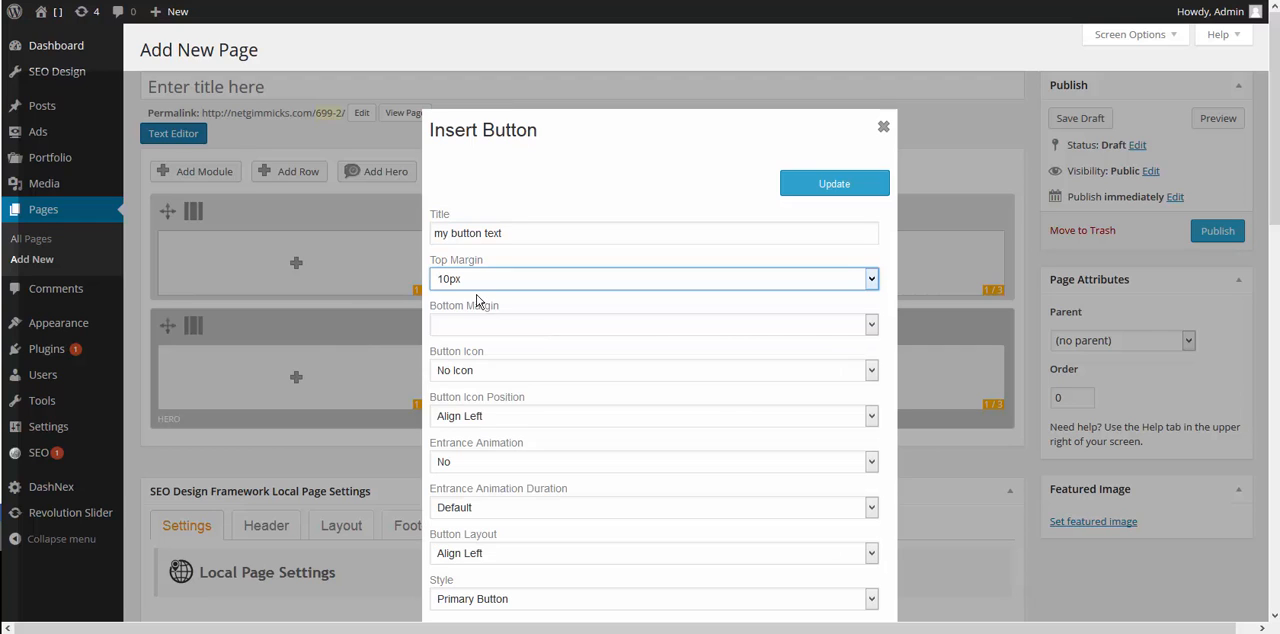
left_click(480, 324)
left_click(463, 380)
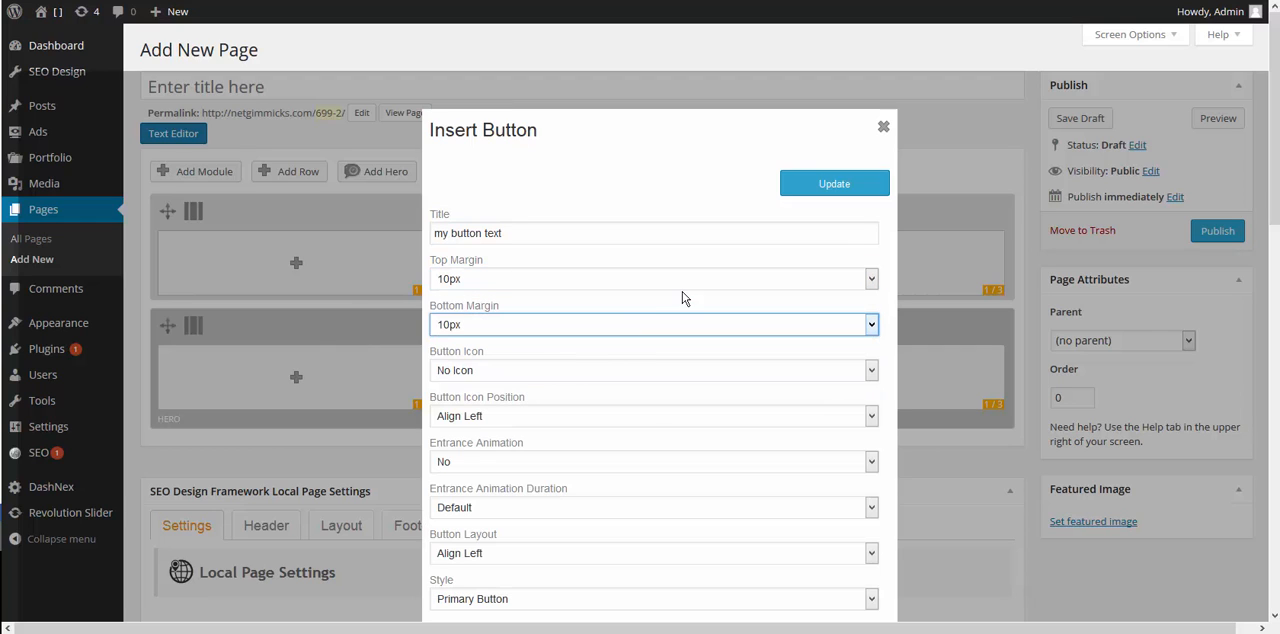
- Examine the available button icons and the icon position options for the button
left_click(613, 372)
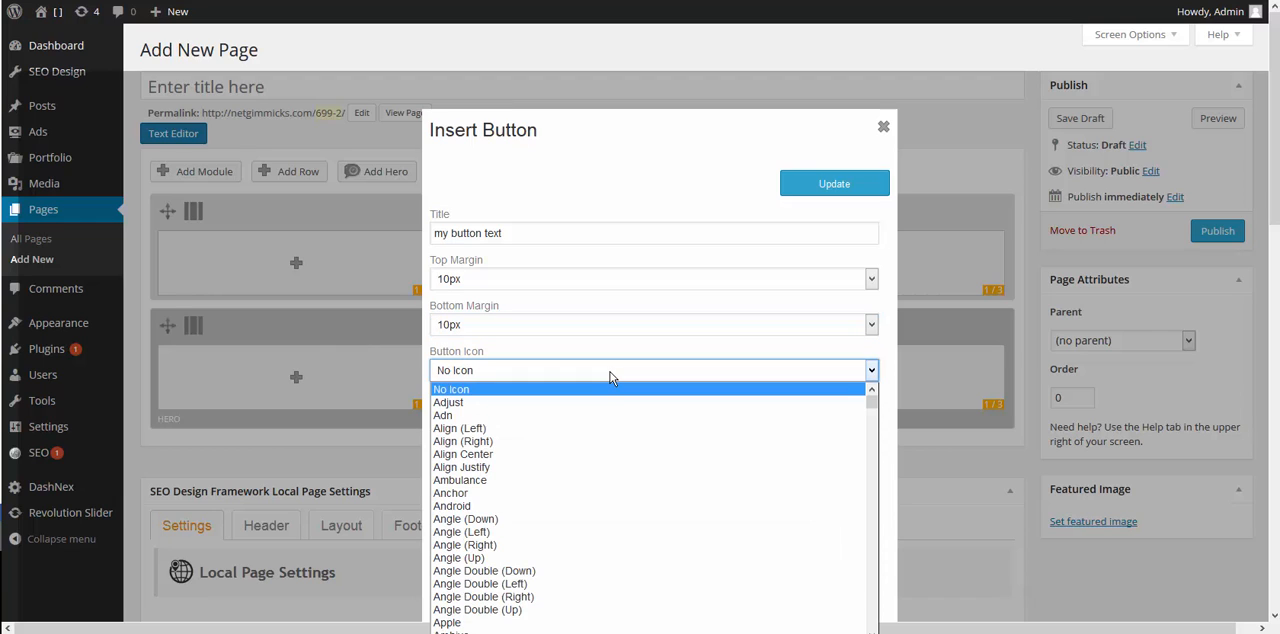
left_click(613, 372)
left_click(613, 372)
left_click(613, 372)
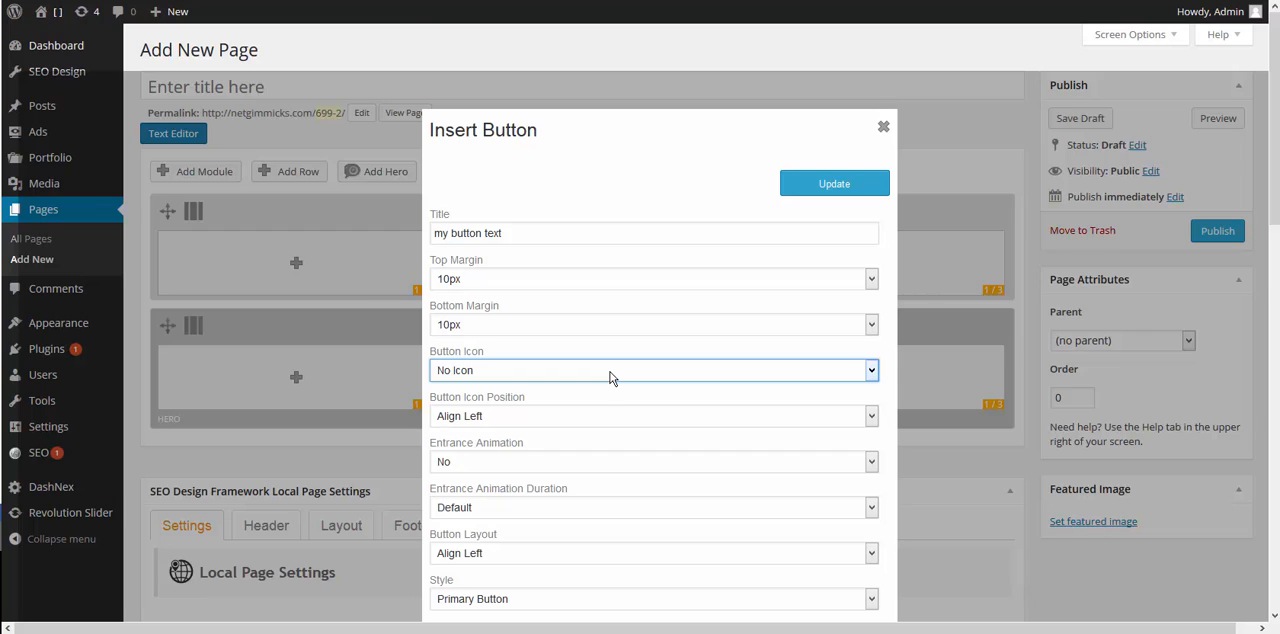
scroll(600, 360, "down", 3)
left_click(553, 246)
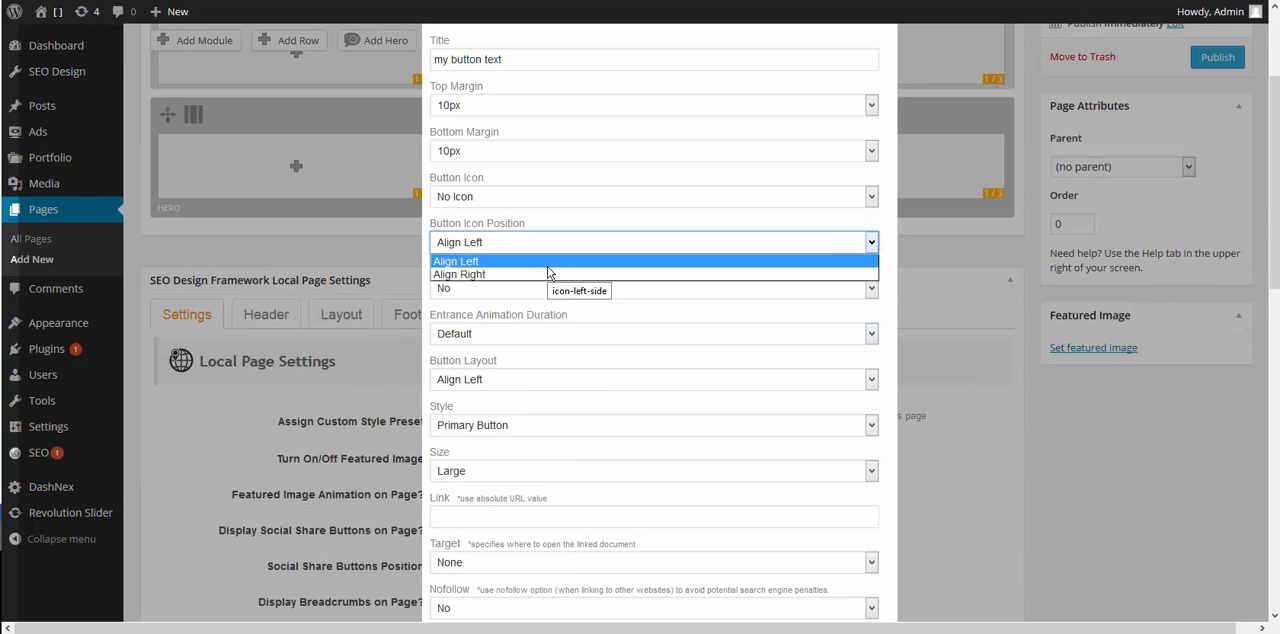
left_click(548, 265)
- Set the button's entrance animation to bounceIn and its button layout to Centered
scroll(548, 300, "up", 2)
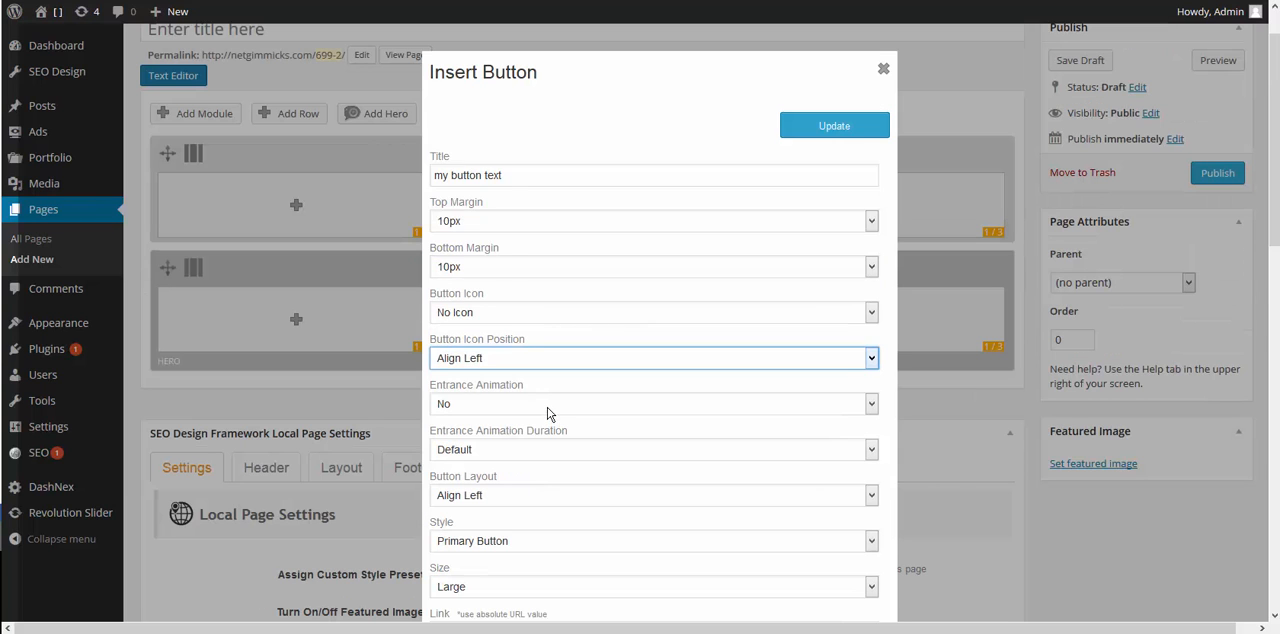
left_click(548, 405)
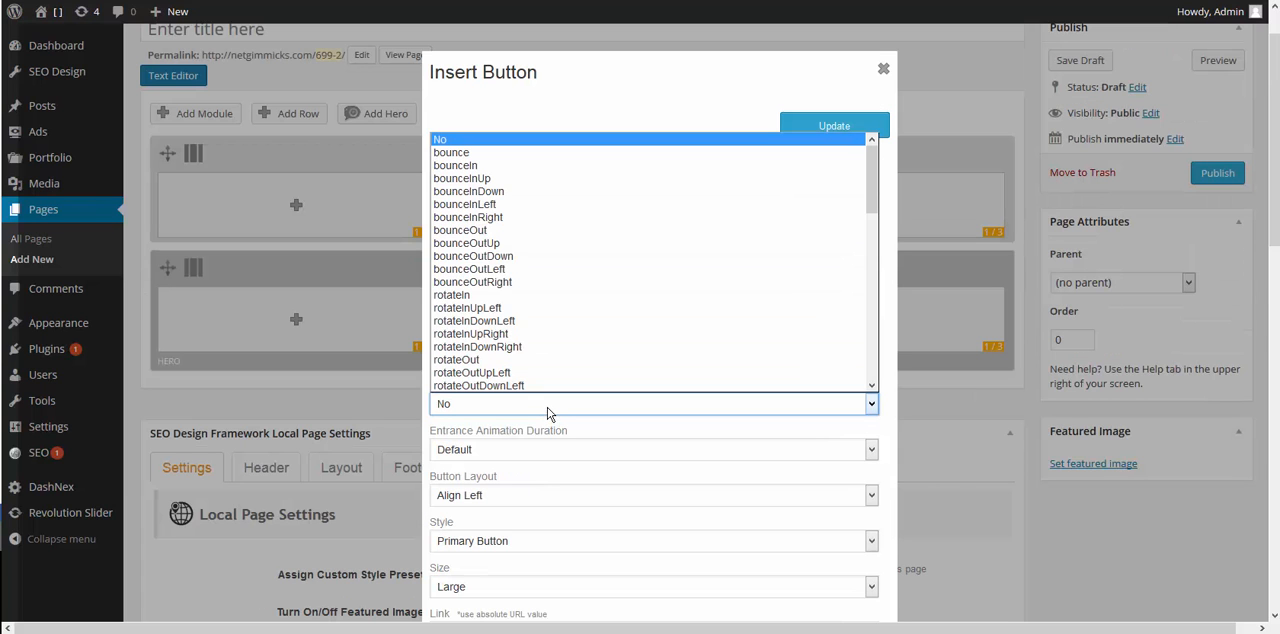
left_click(524, 166)
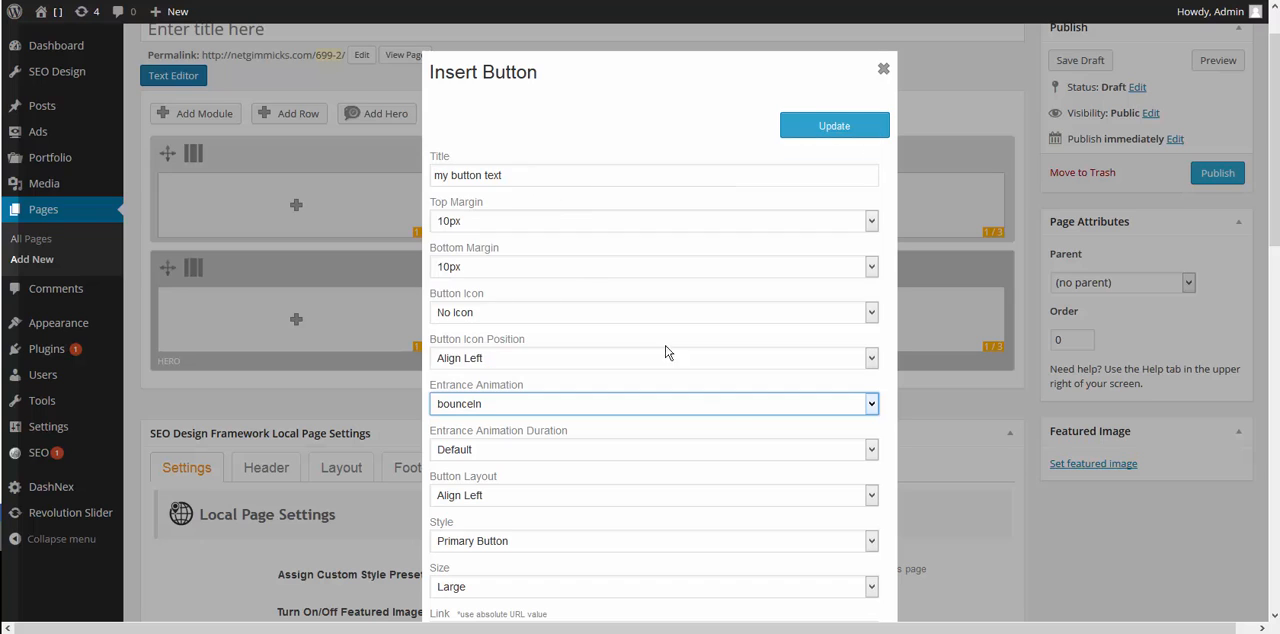
left_click(773, 431)
scroll(773, 431, "down", 1)
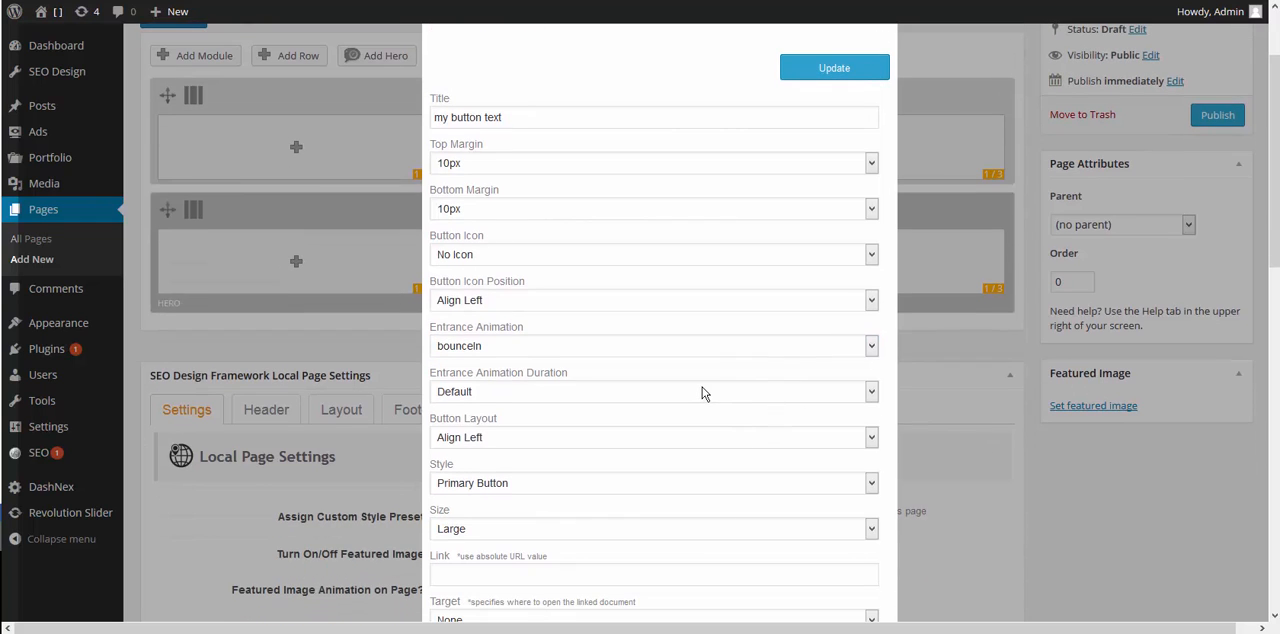
scroll(703, 391, "down", 2)
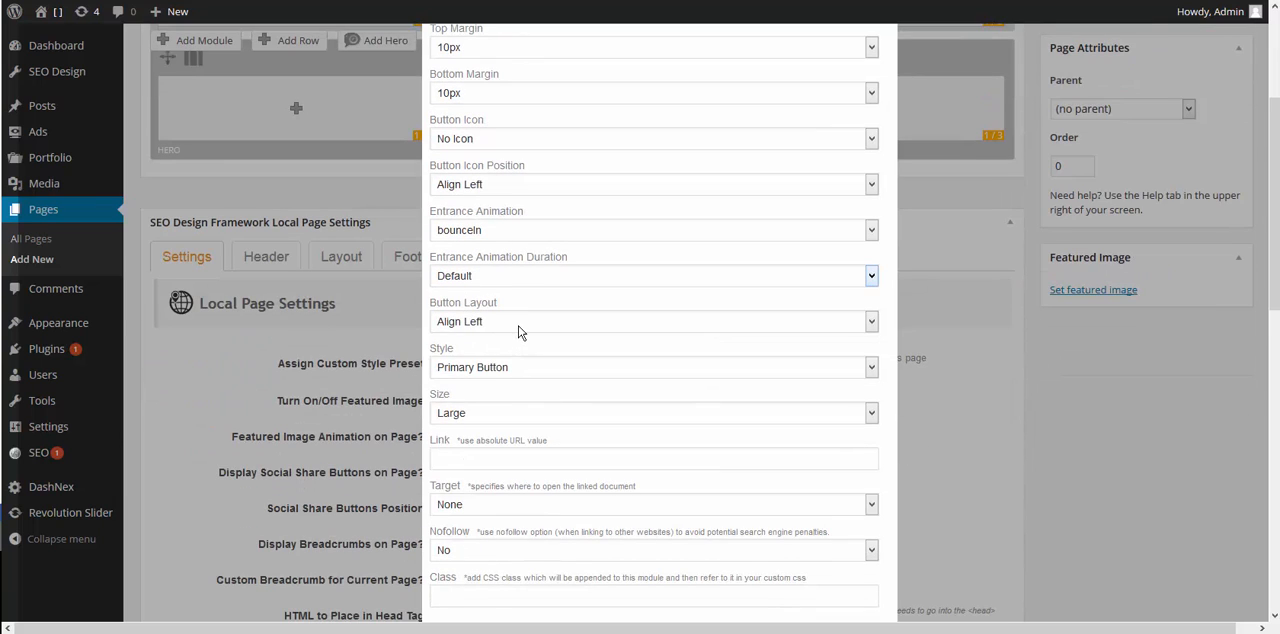
left_click(520, 324)
left_click(497, 366)
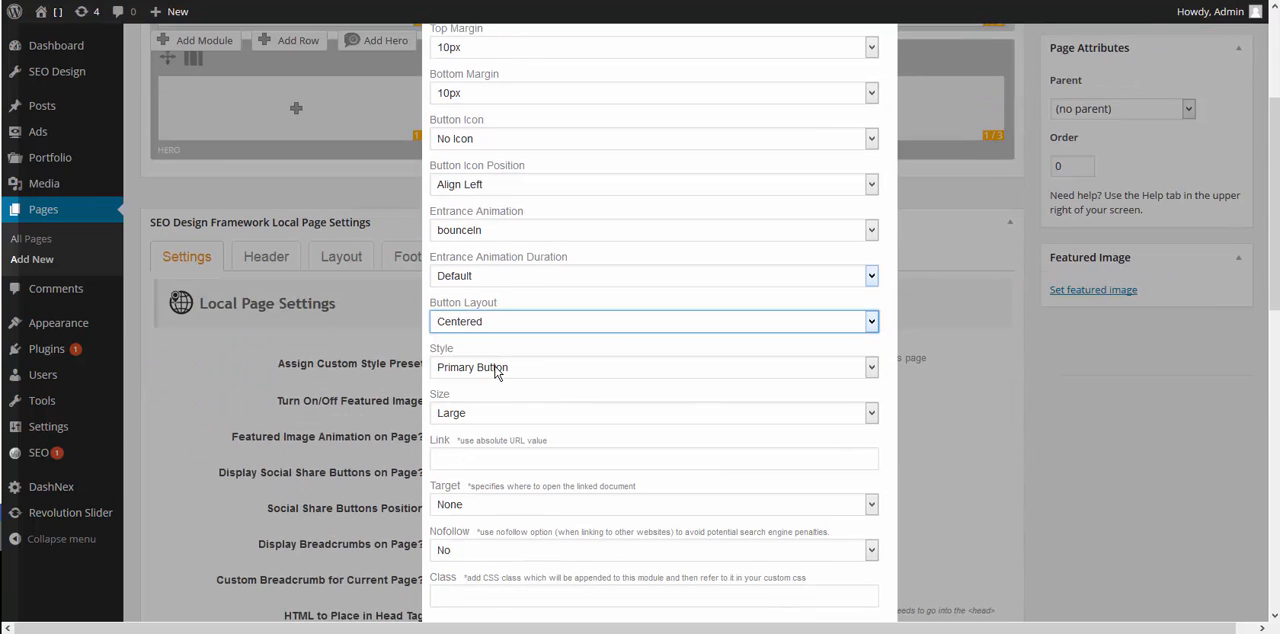
- Set the button's style to Info Button
scroll(600, 348, "down", 1)
left_click(472, 310)
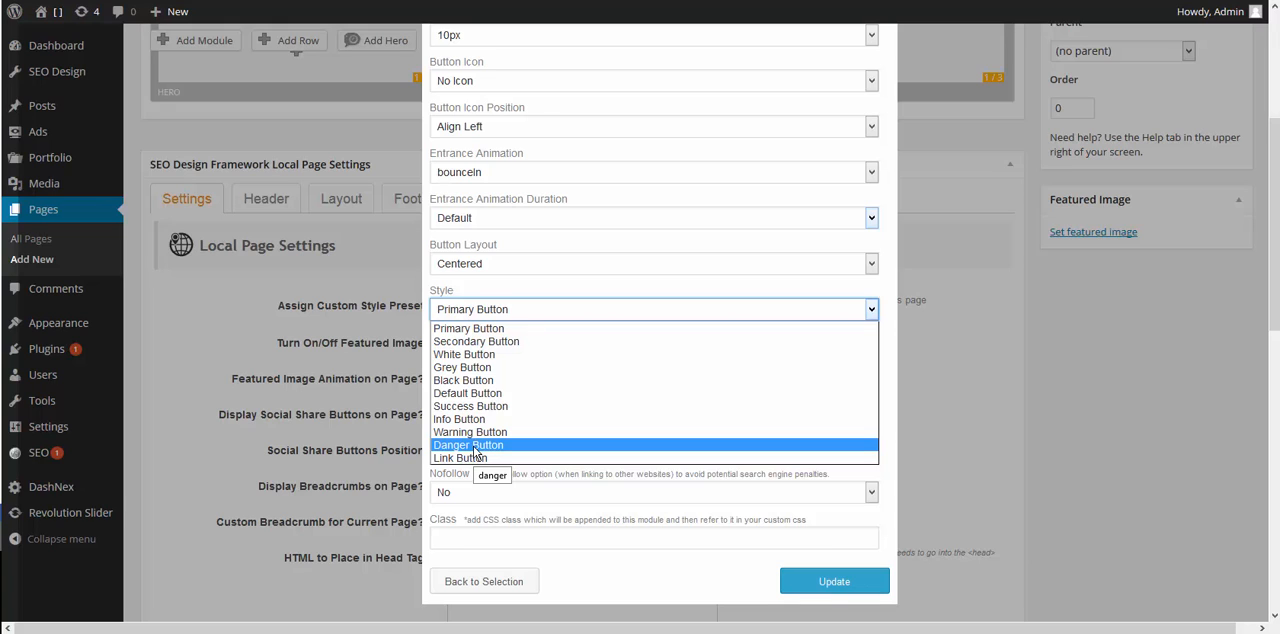
left_click(560, 419)
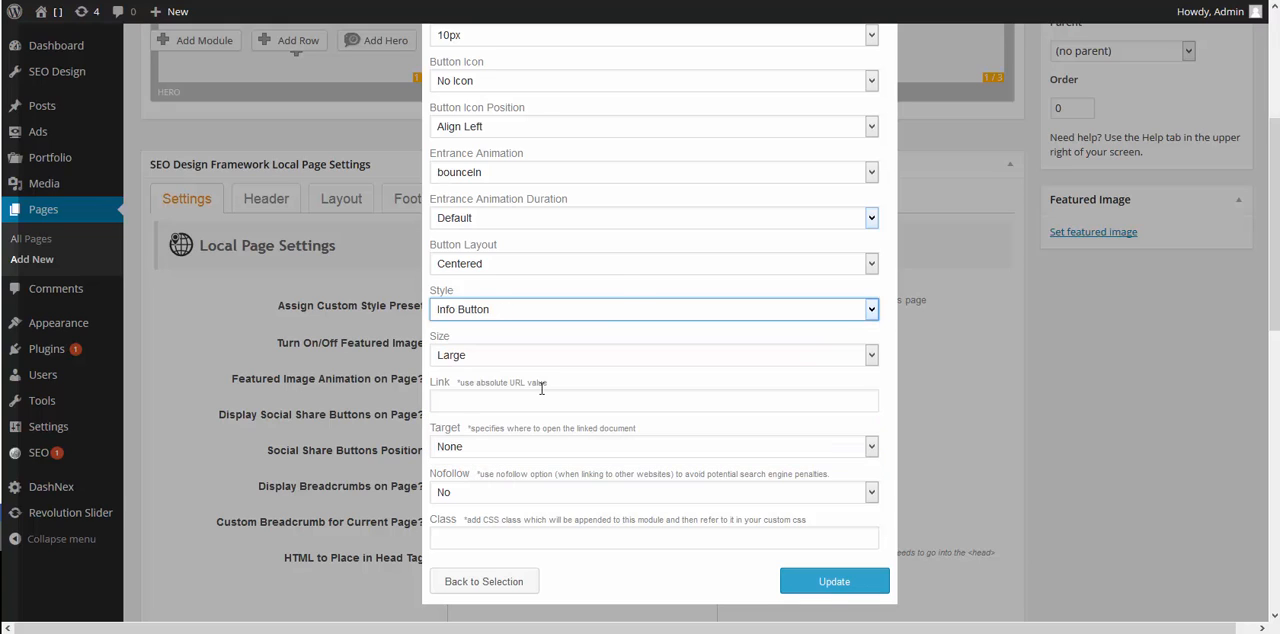
- Examine the button's size options, its link field and the link target options
left_click(507, 361)
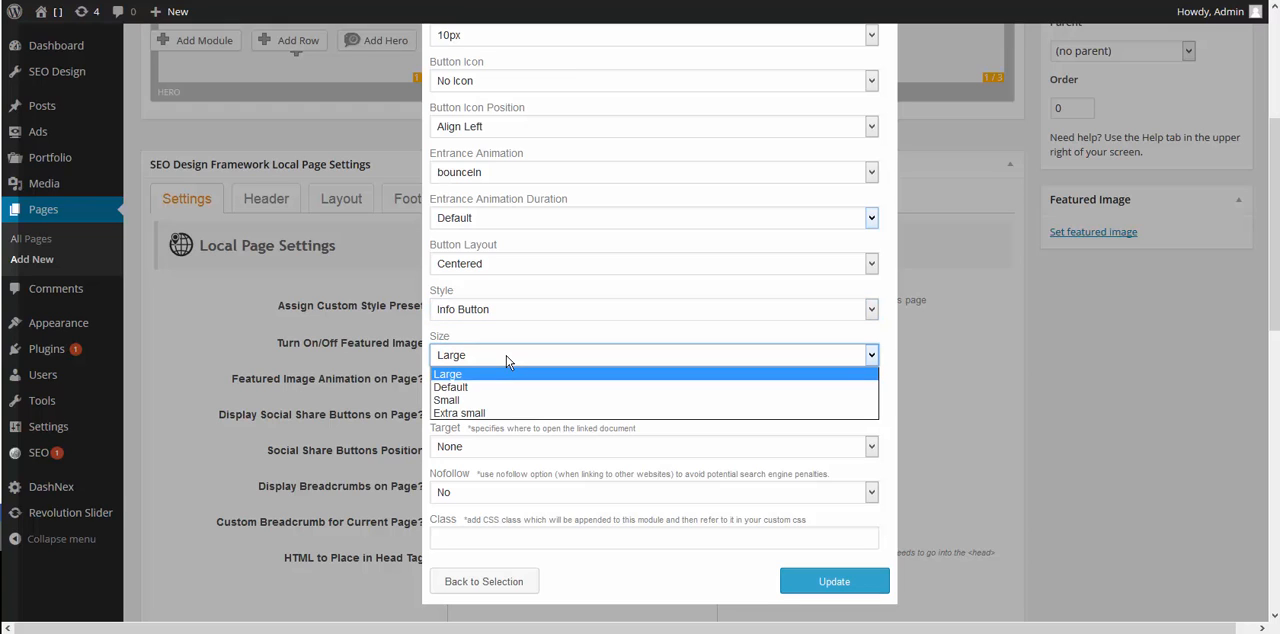
left_click(531, 337)
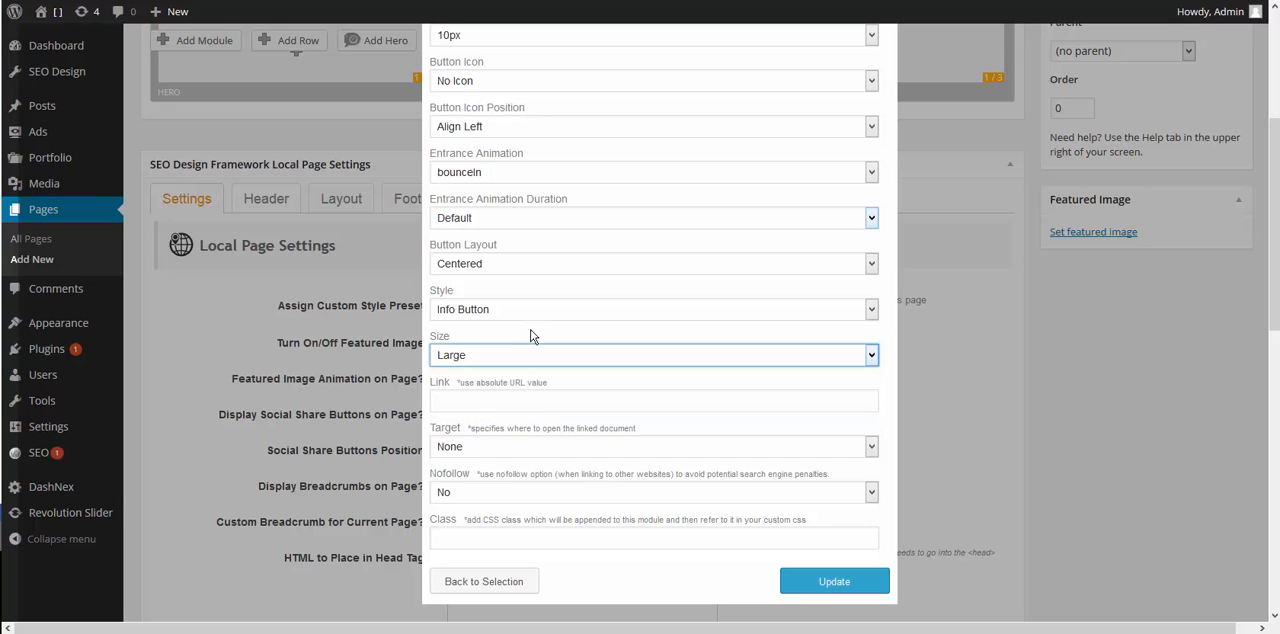
left_click(506, 400)
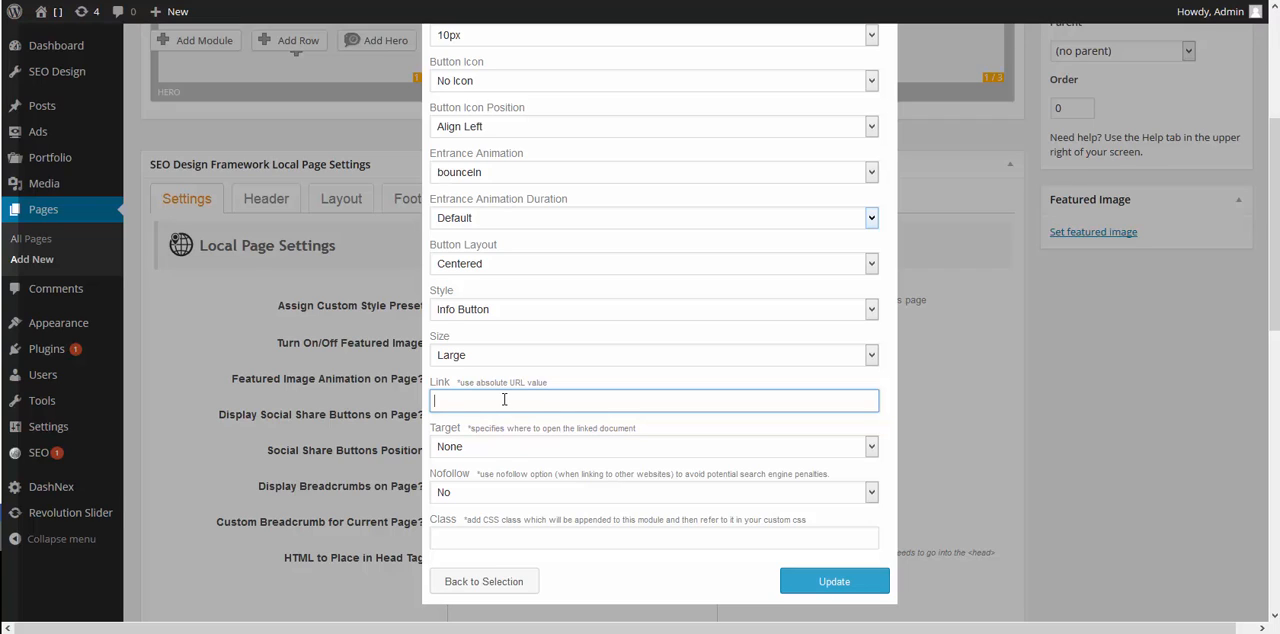
left_click(505, 447)
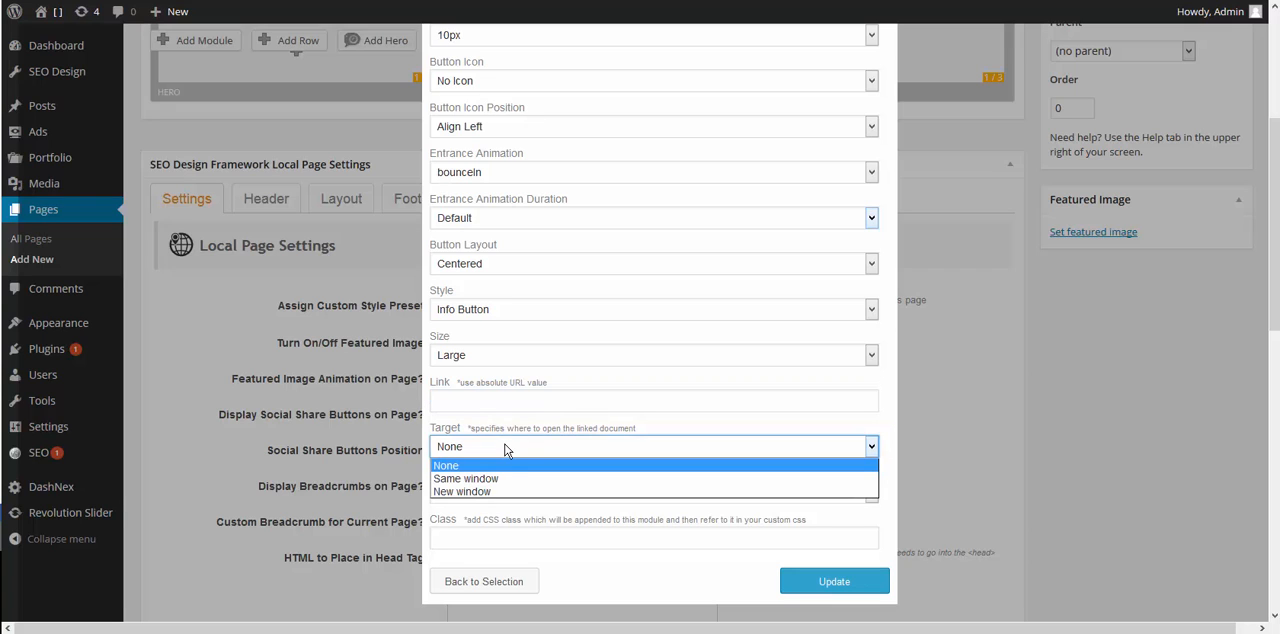
left_click(559, 403)
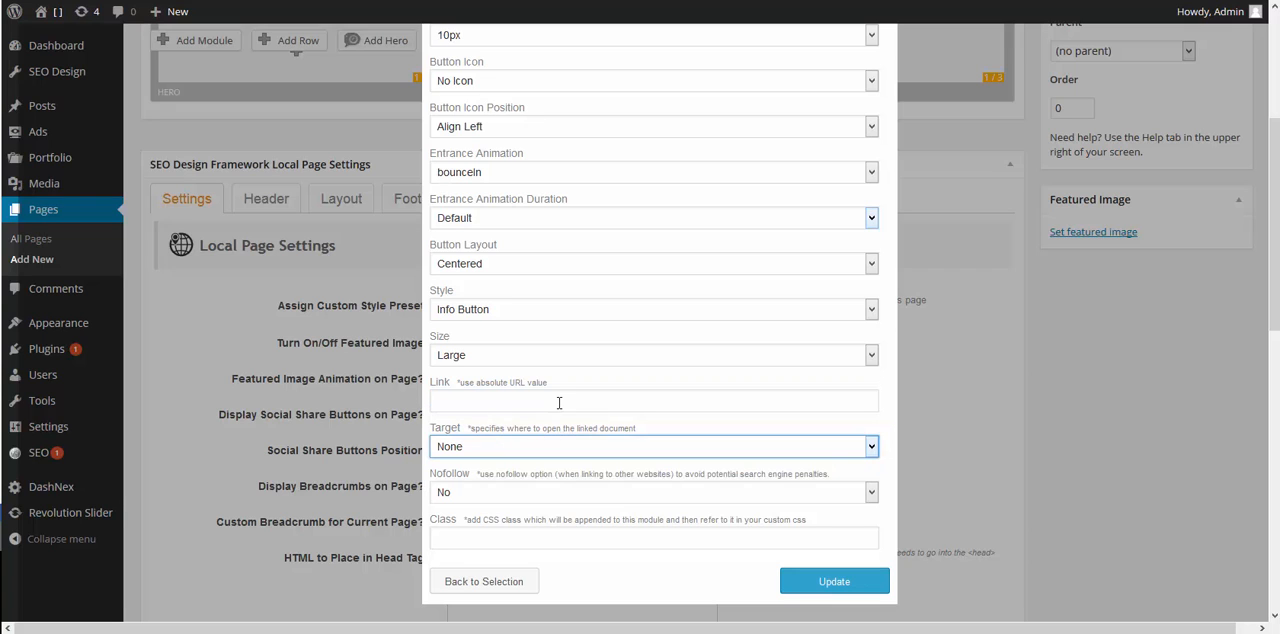
- Set the button's nofollow option to Yes and leave the CSS class empty
scroll(540, 410, "down", 1)
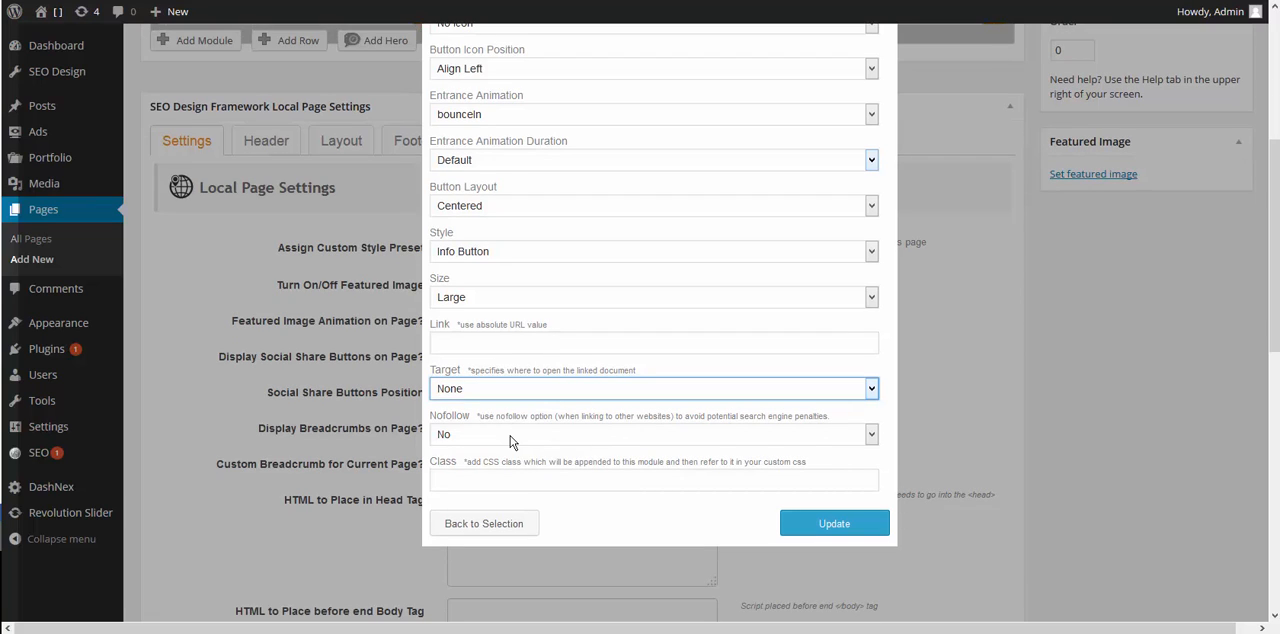
left_click(510, 436)
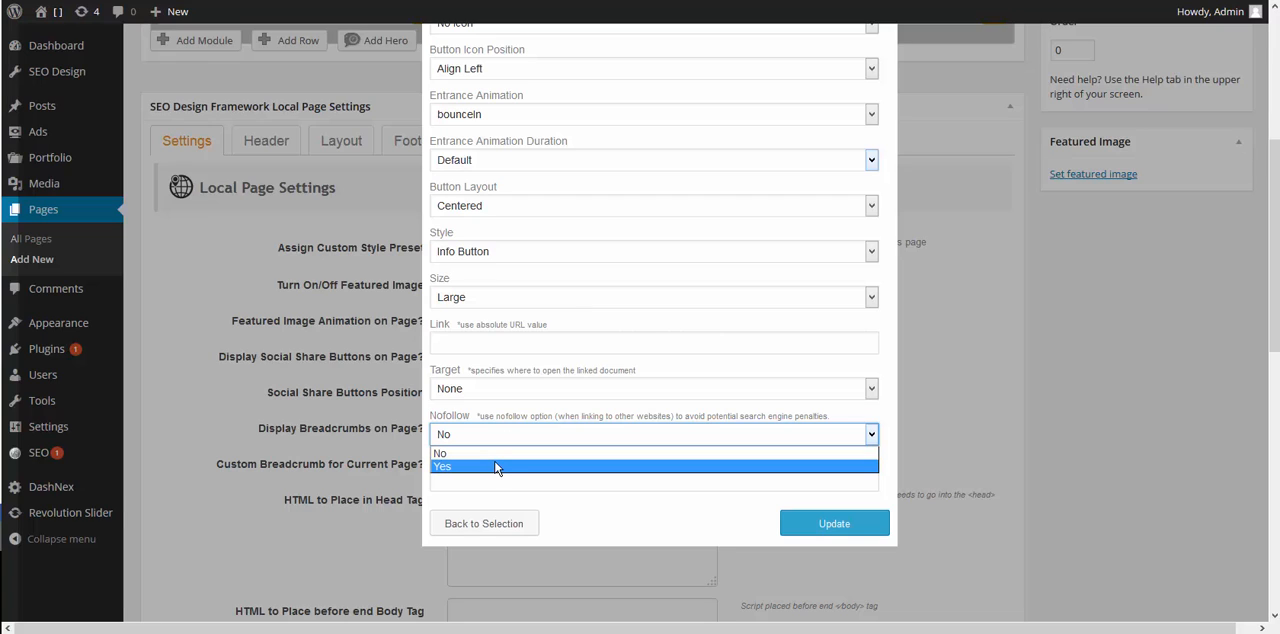
left_click(495, 467)
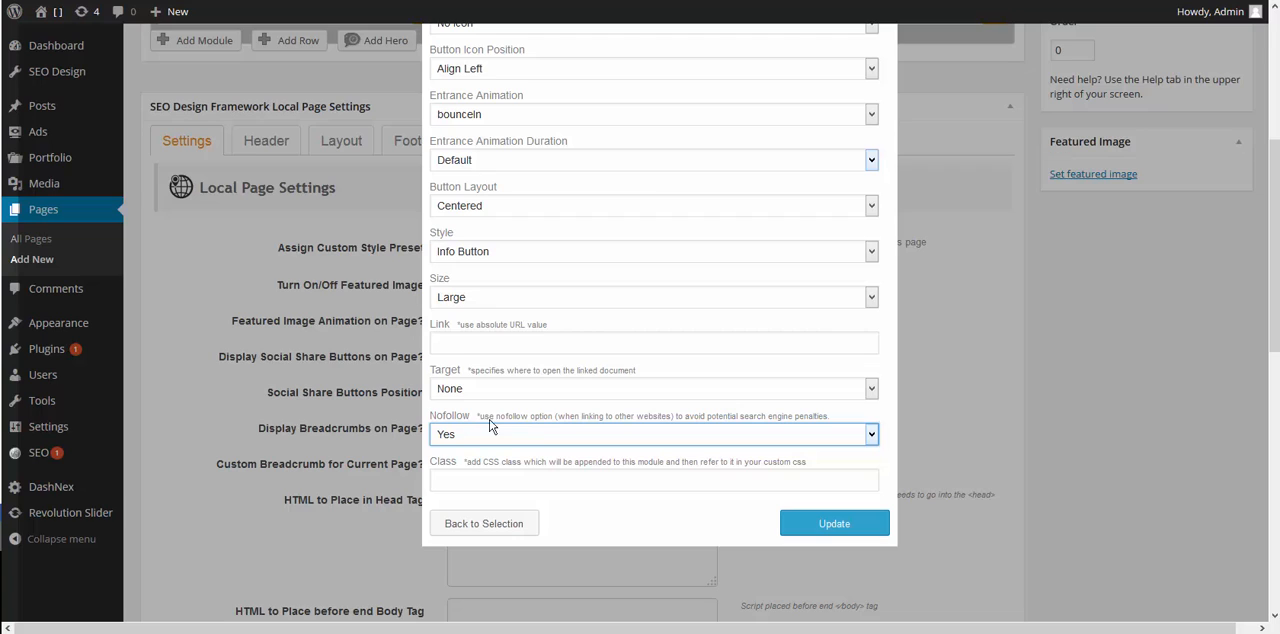
left_click(519, 478)
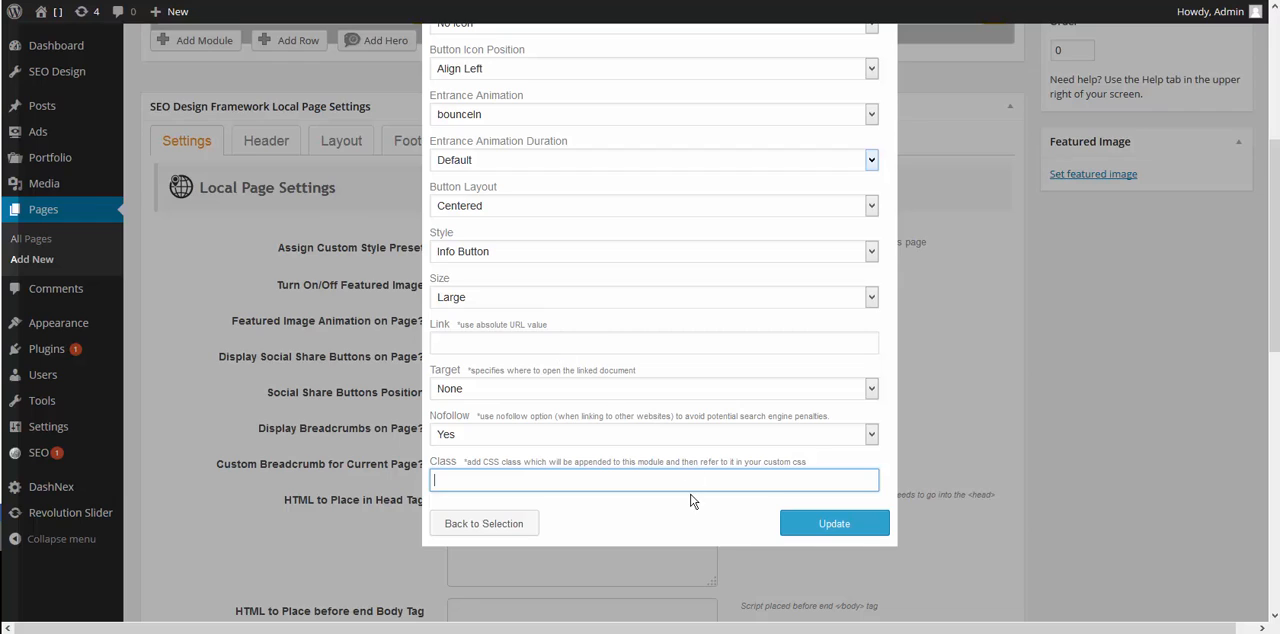
- Set the button's style to Primary Button
scroll(690, 500, "up", 3)
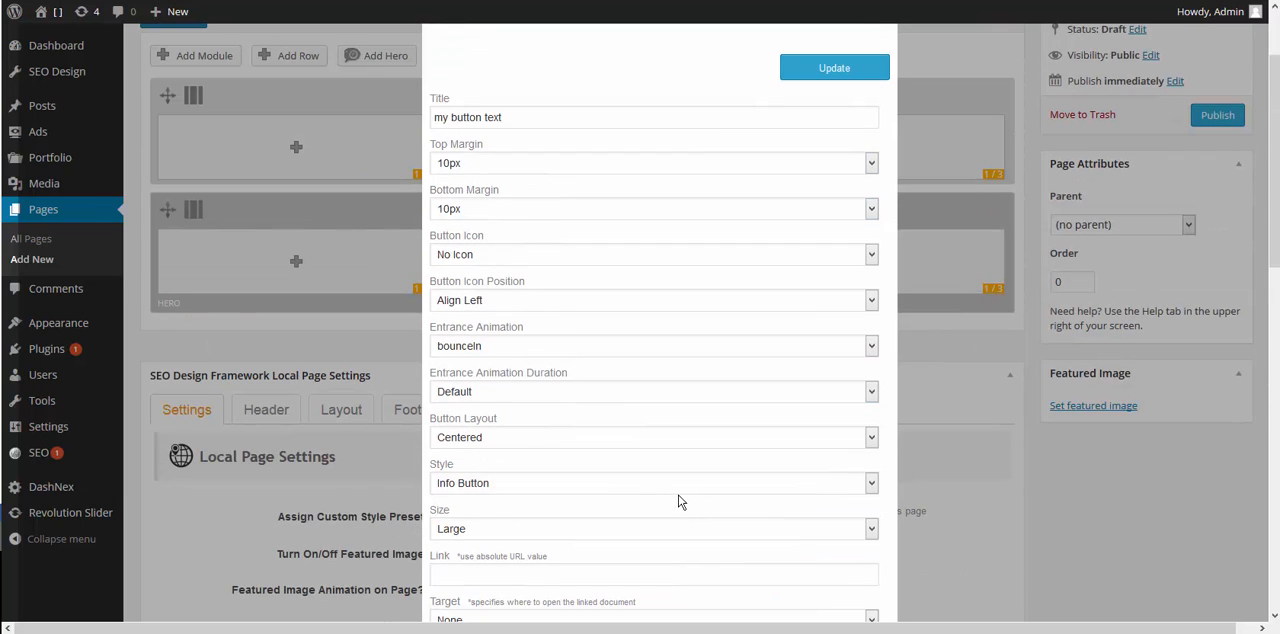
left_click(493, 484)
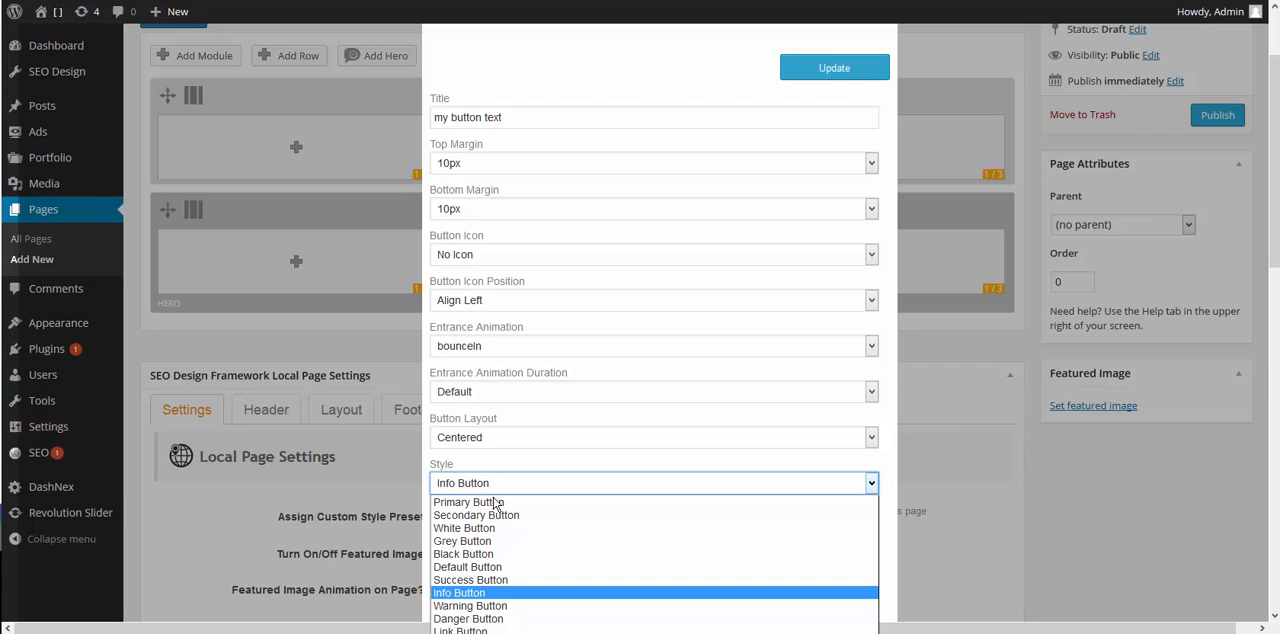
left_click(495, 503)
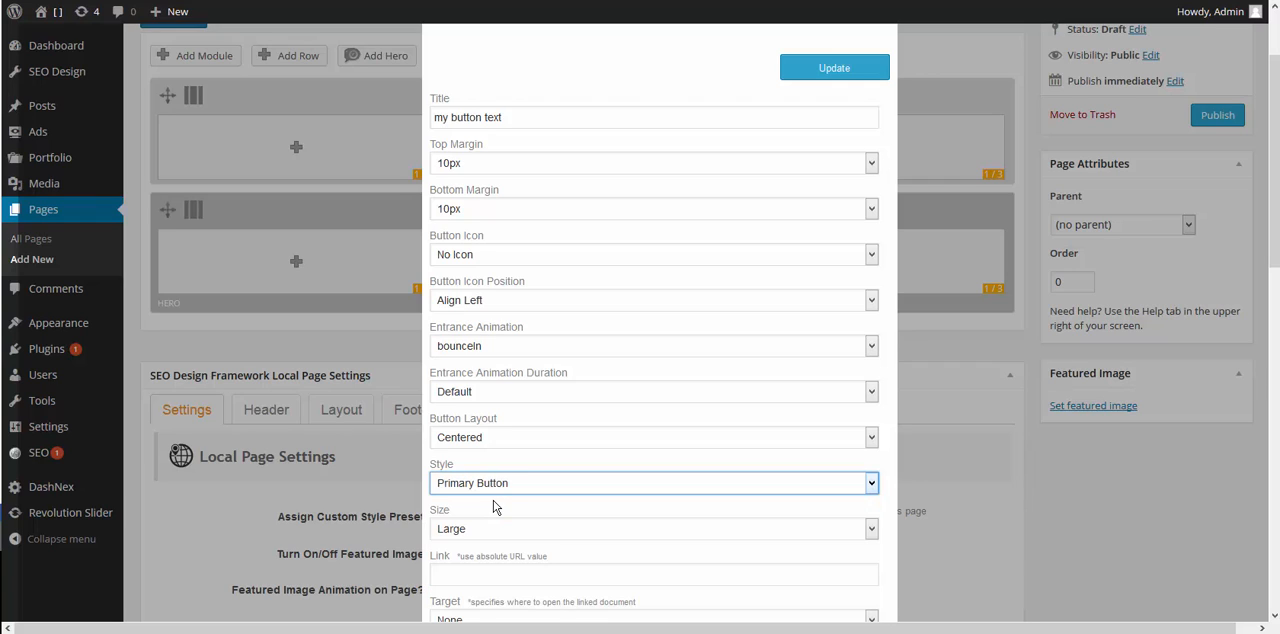
left_click(545, 470)
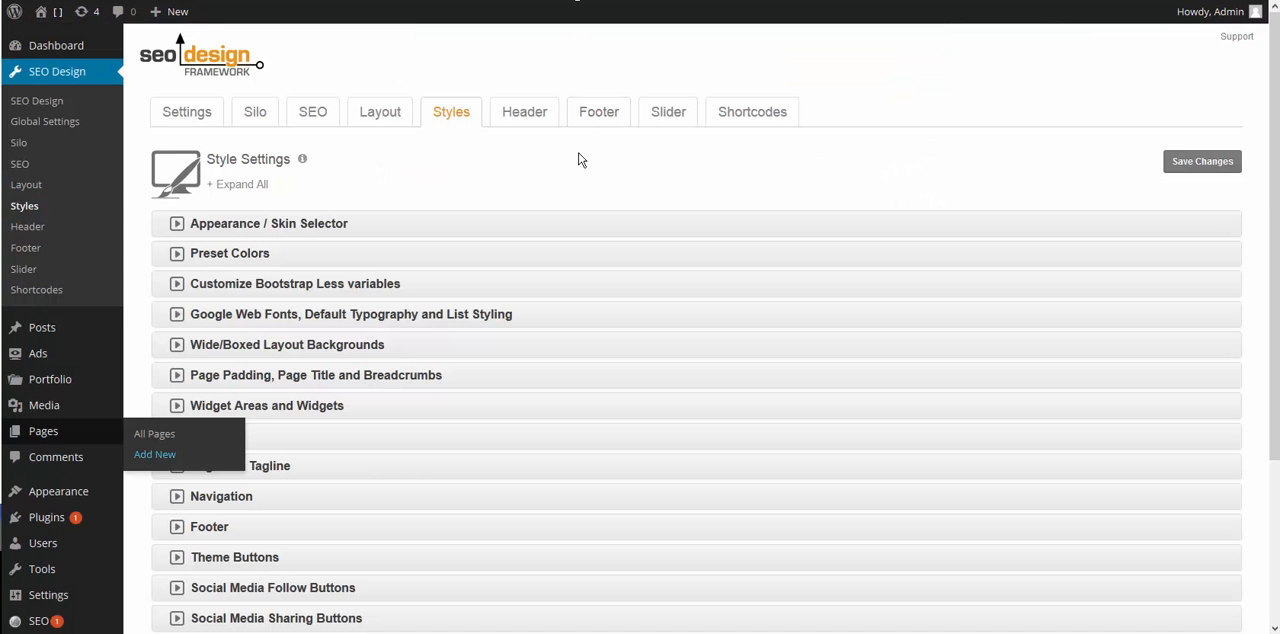
- In the Theme Buttons style settings, set the primary button's background color to the preset orange #ffa600 and save the changes
scroll(578, 165, "down", 3)
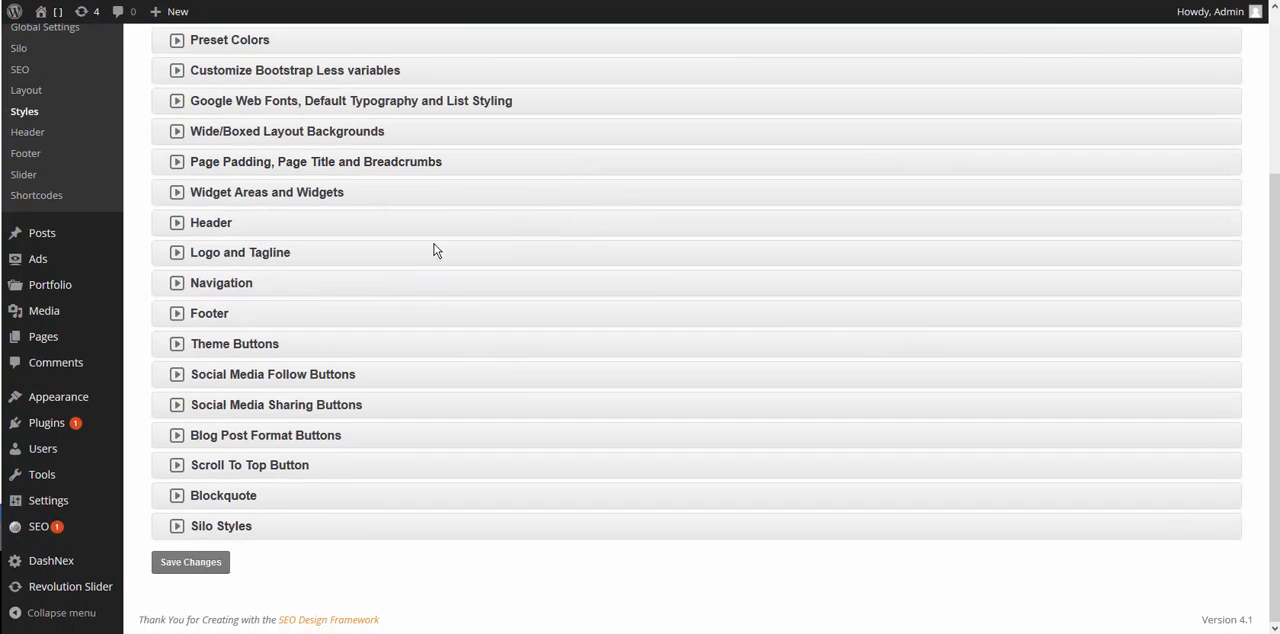
left_click(206, 348)
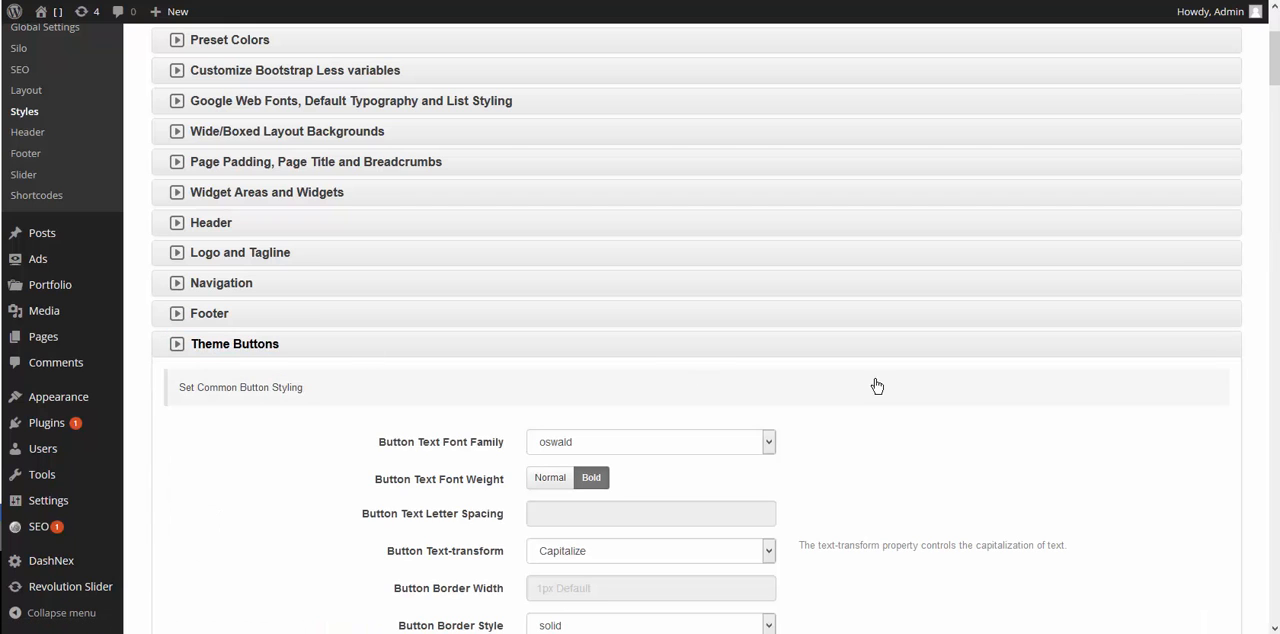
scroll(990, 412, "down", 6)
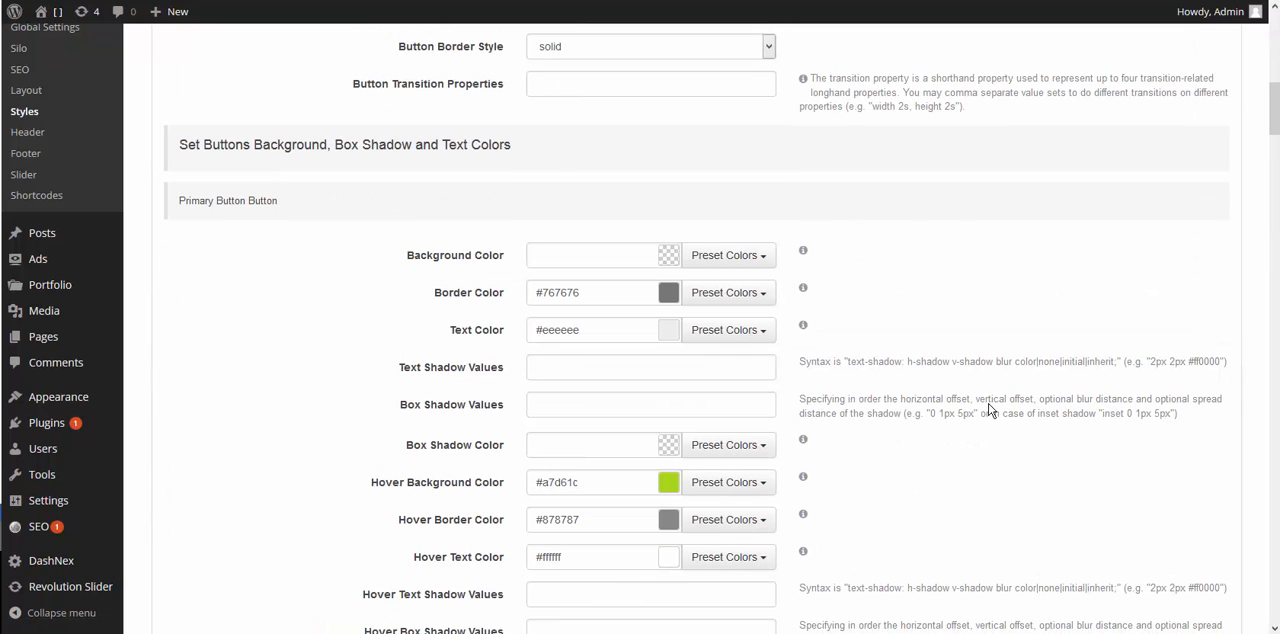
left_click(710, 256)
left_click(690, 309)
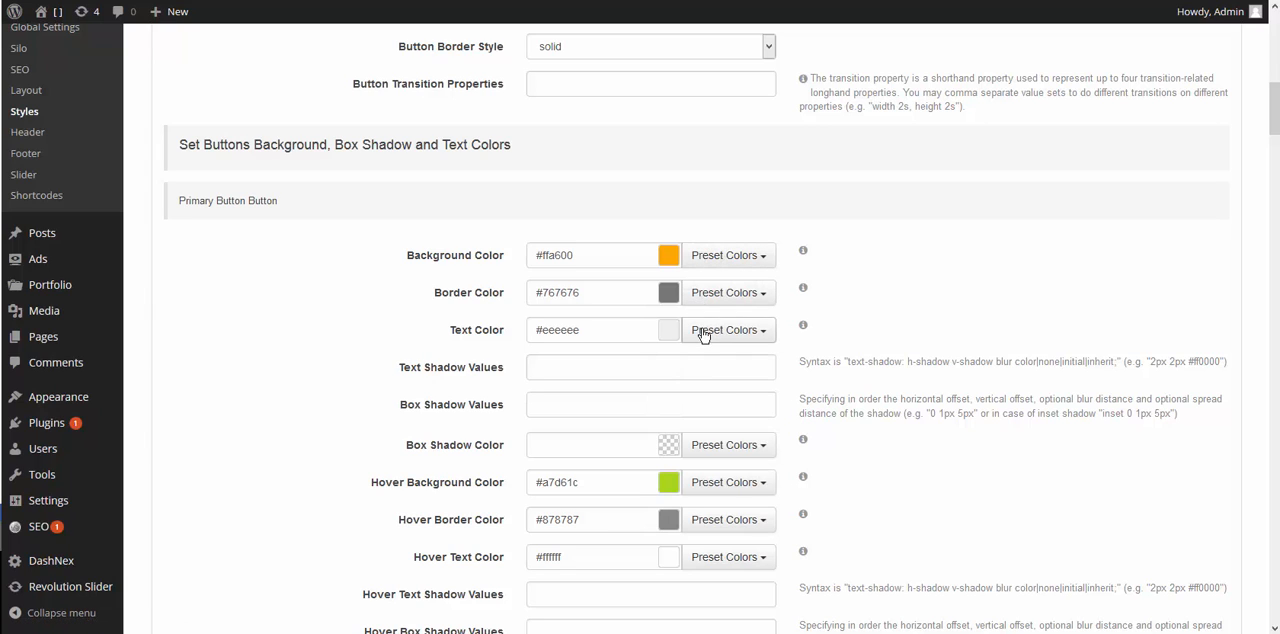
left_click(703, 332)
left_click(886, 311)
scroll(1181, 348, "up", 8)
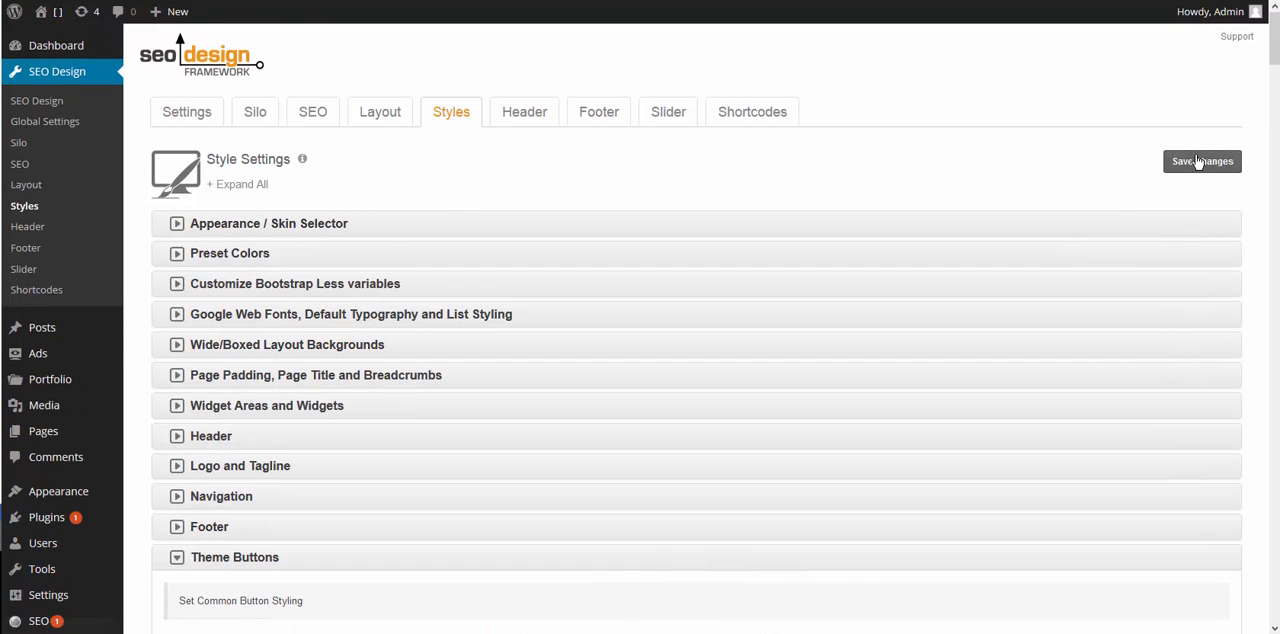
left_click(1199, 162)
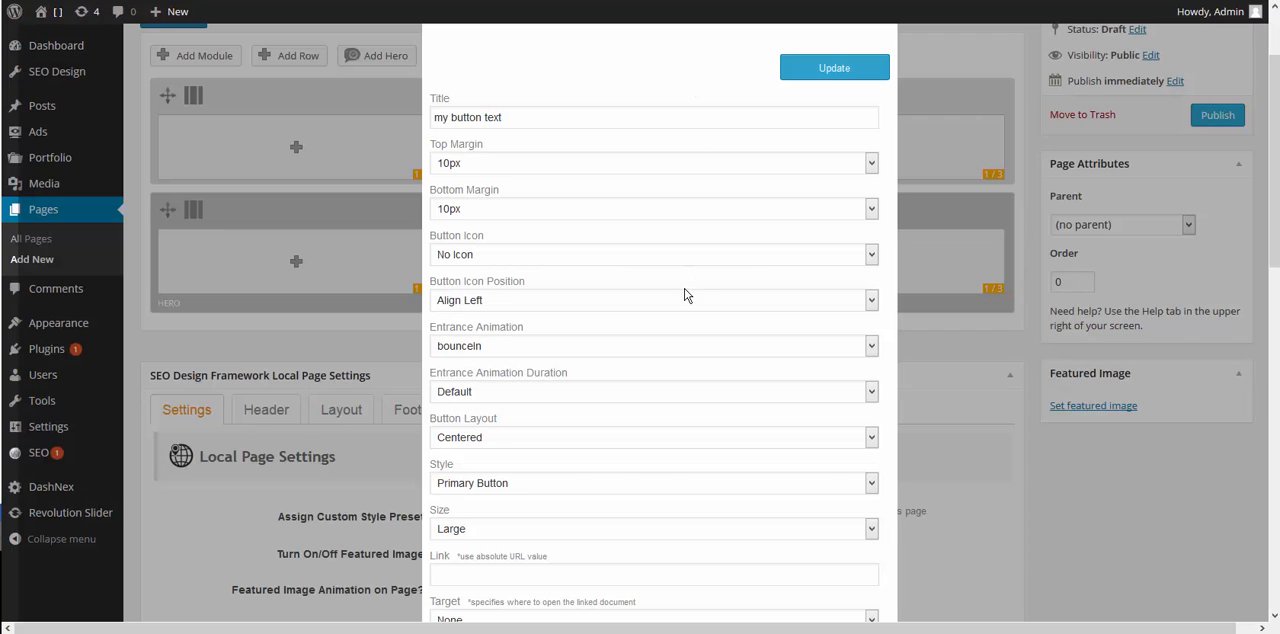
- Insert the configured button module in the new page and title the page "theme buttons"
scroll(686, 295, "up", 3)
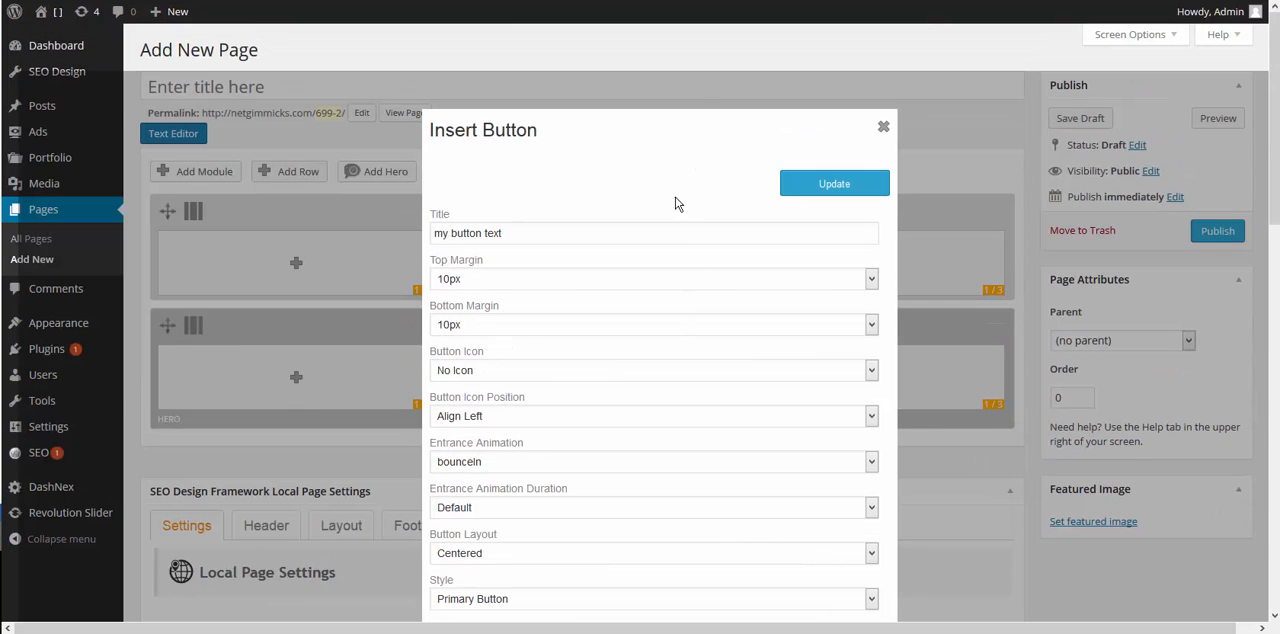
left_click(816, 192)
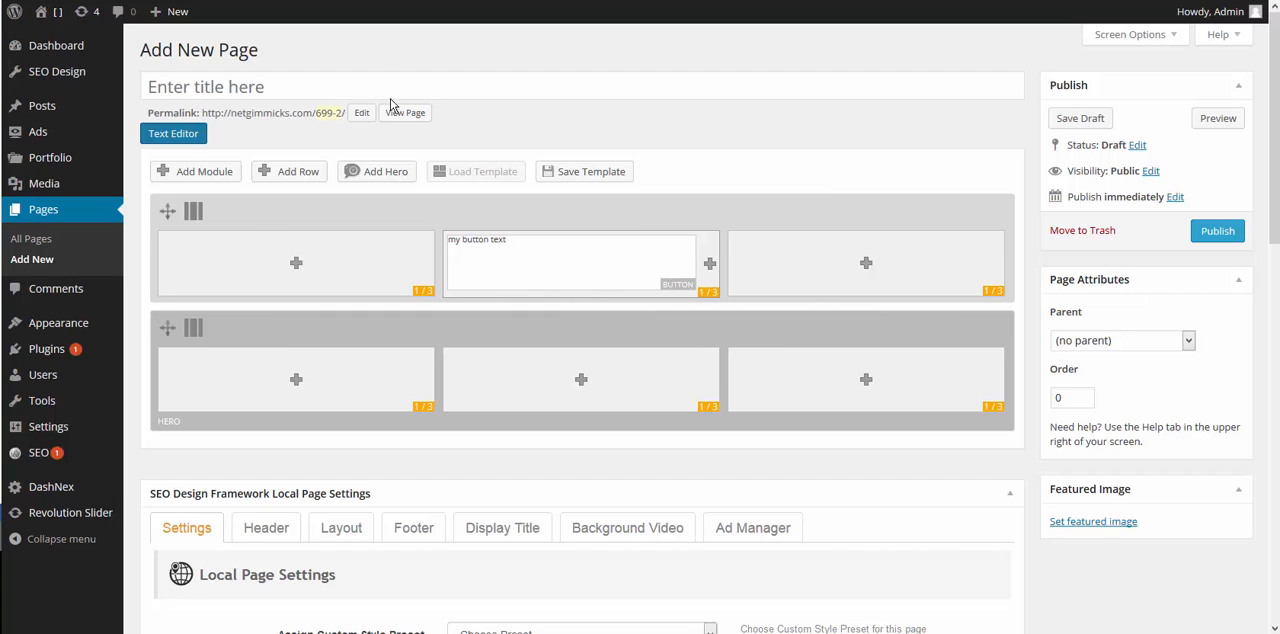
left_click(366, 83)
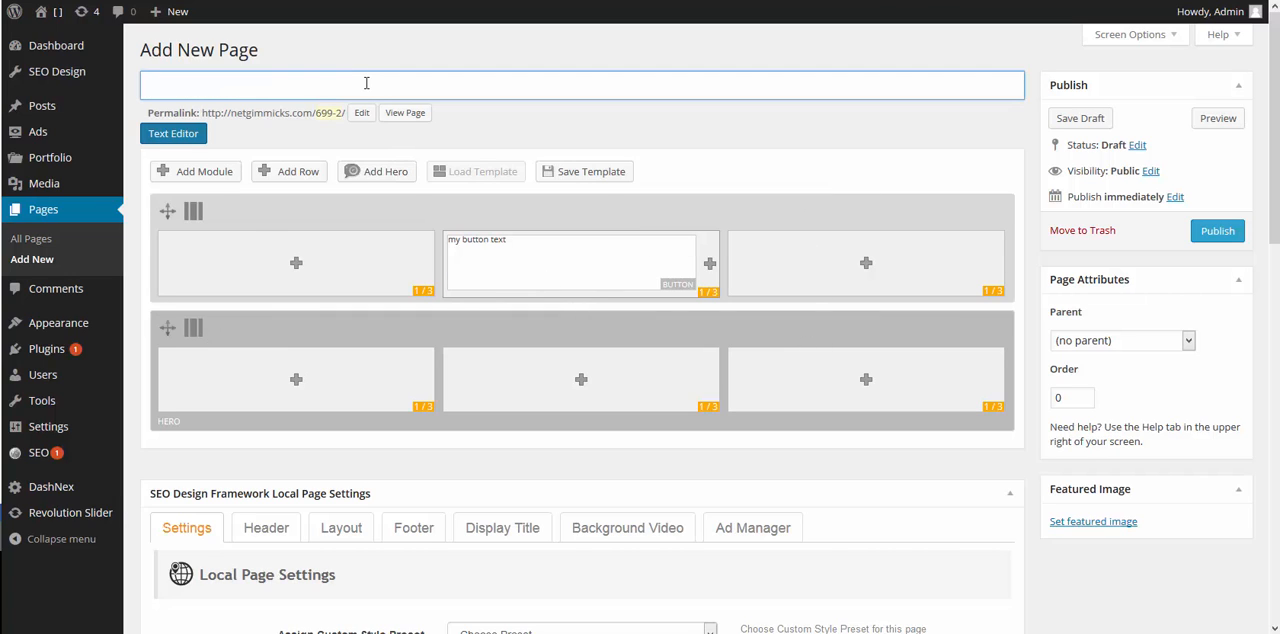
type("theme buttons")
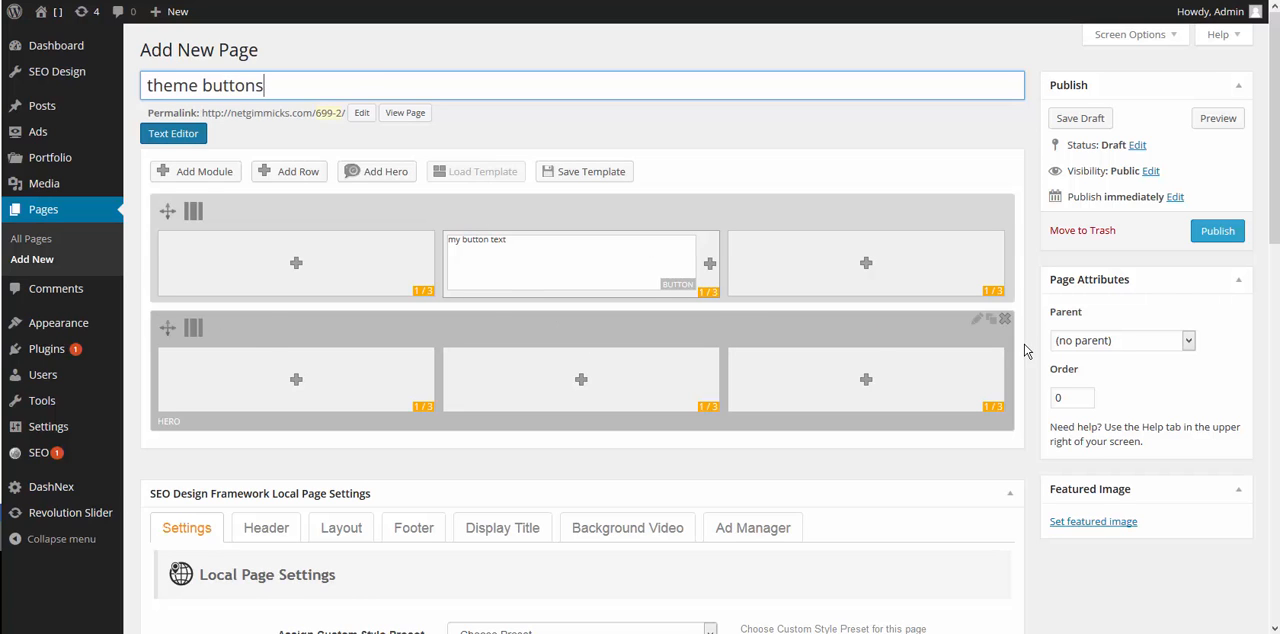
- Publish the page, view the button on the live page, and return to the page editor
left_click(1216, 231)
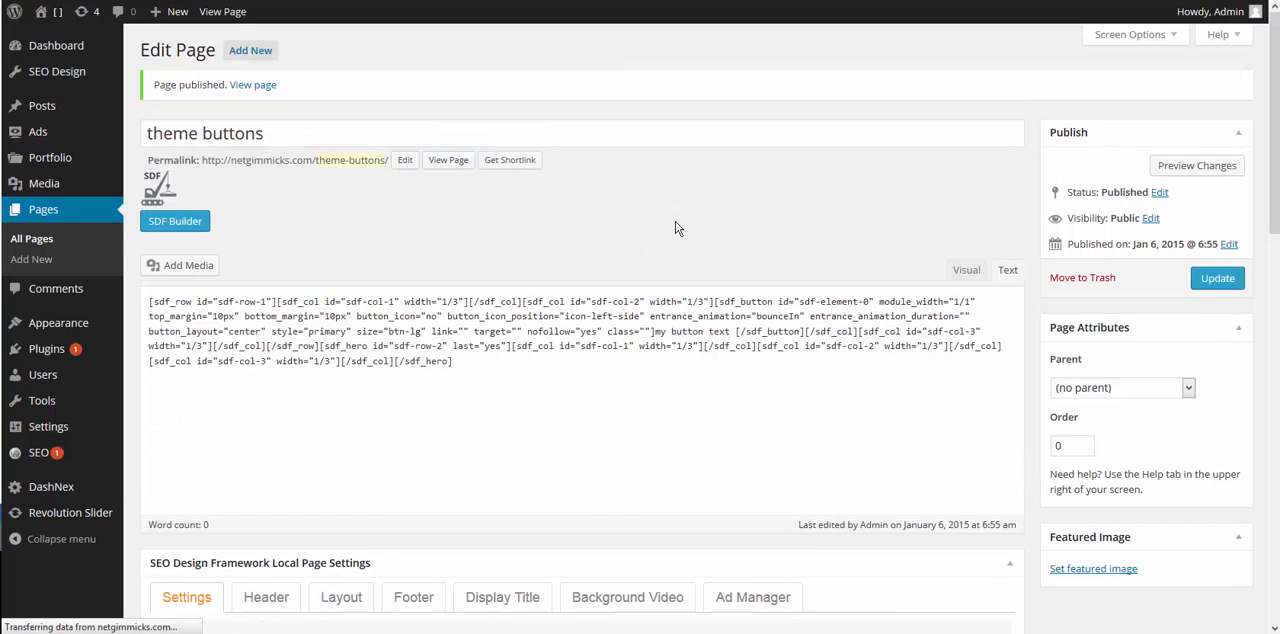
left_click(448, 160)
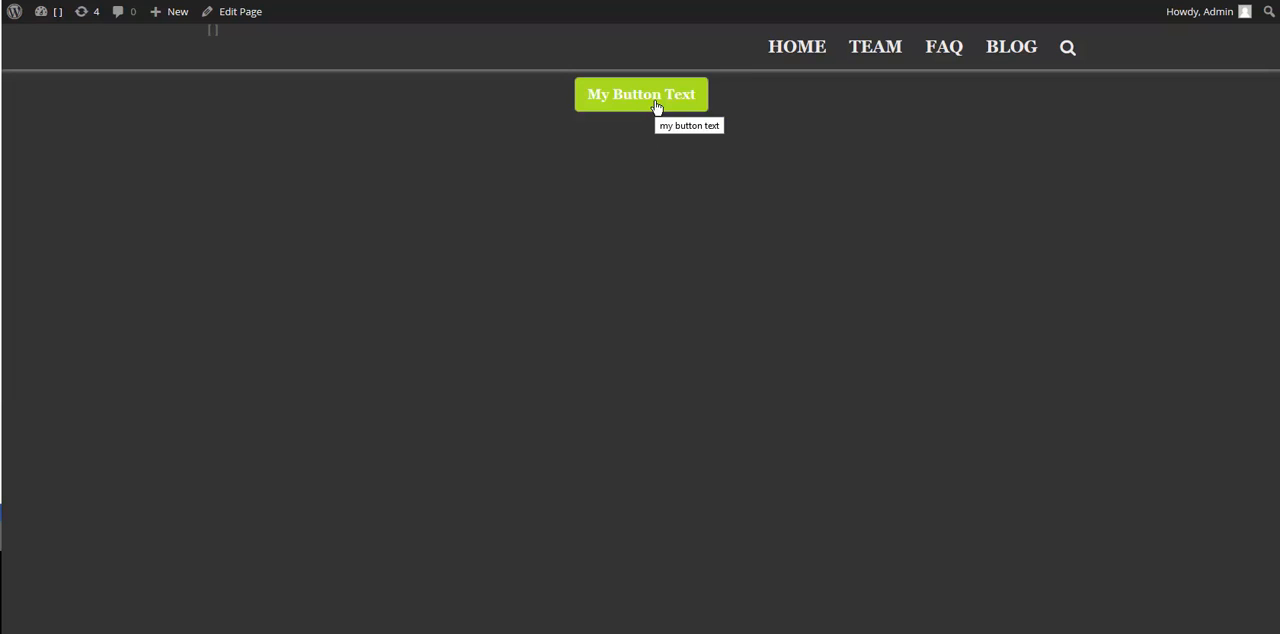
key("ctrl+shift+Tab")
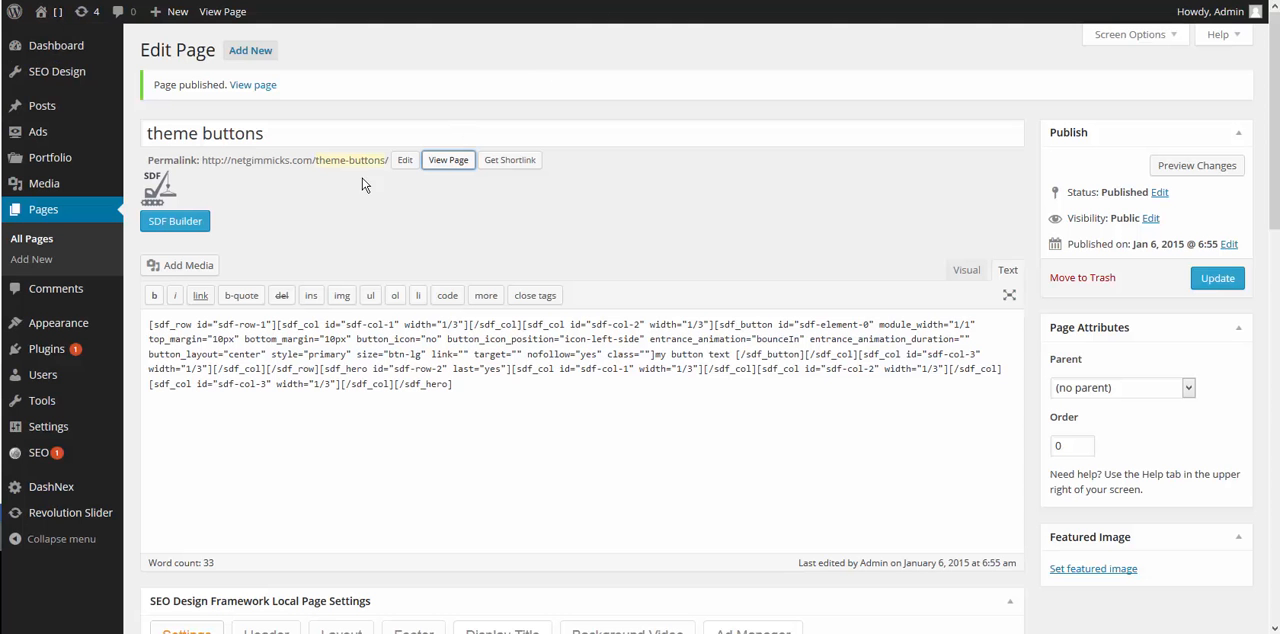
- In the page builder, change the "my button text" module's style to Info Button and update the published page
left_click(165, 221)
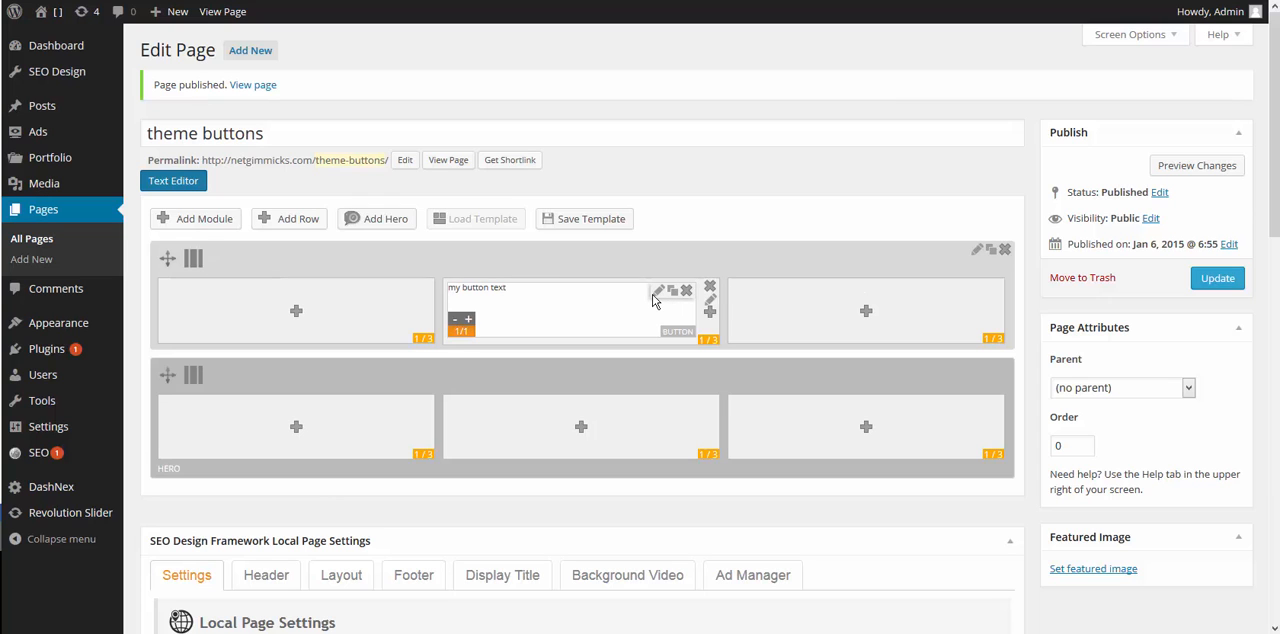
left_click(659, 293)
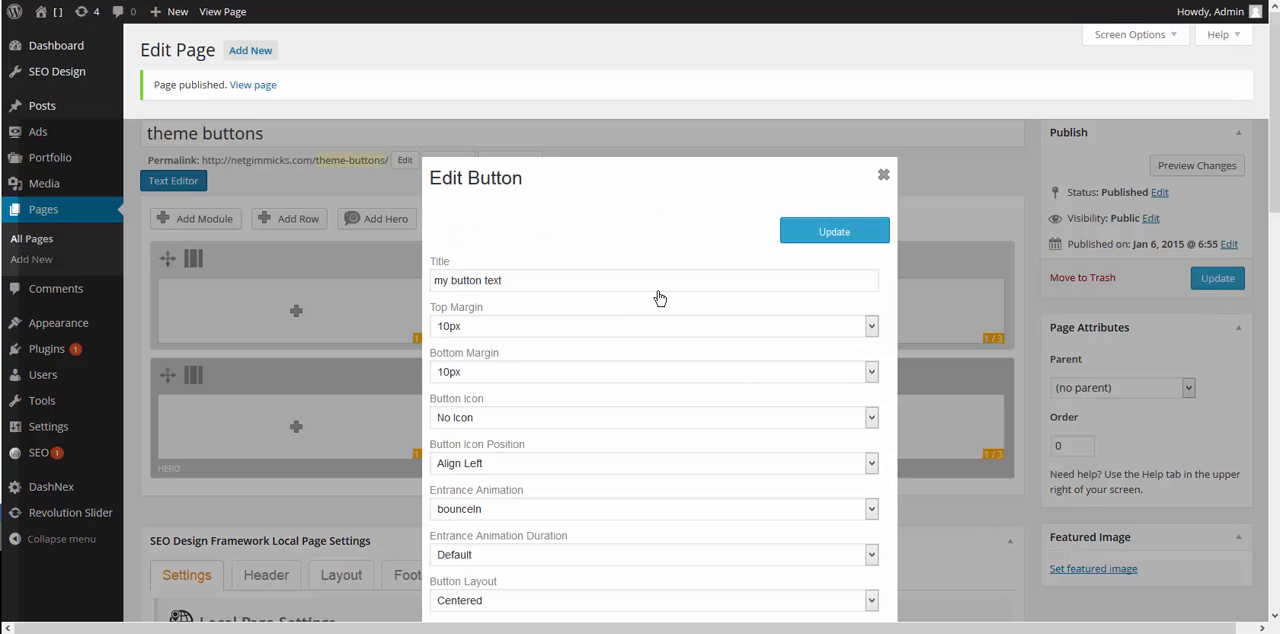
scroll(722, 382, "down", 5)
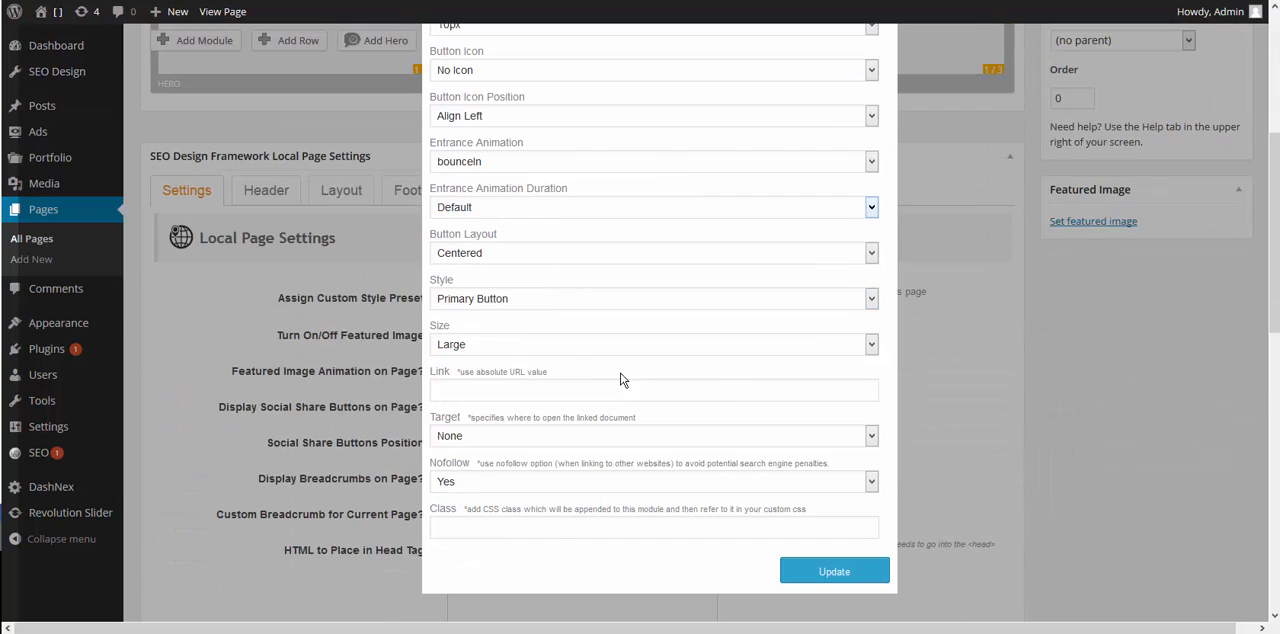
left_click(561, 299)
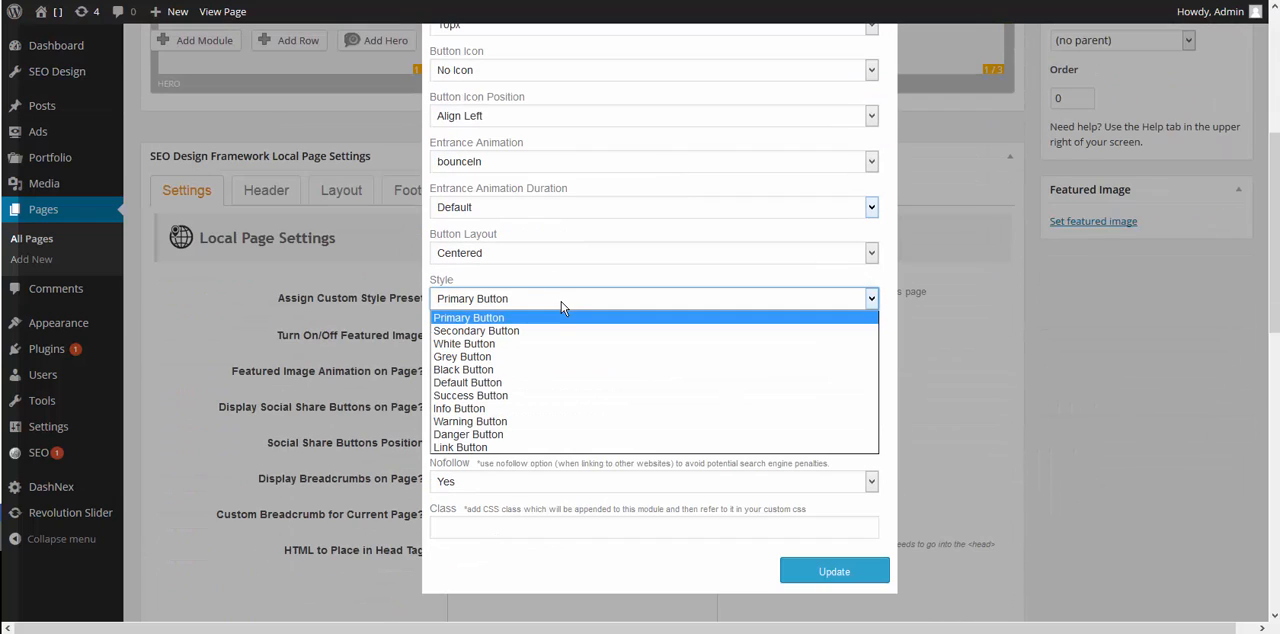
left_click(508, 411)
left_click(834, 571)
scroll(1050, 490, "up", 4)
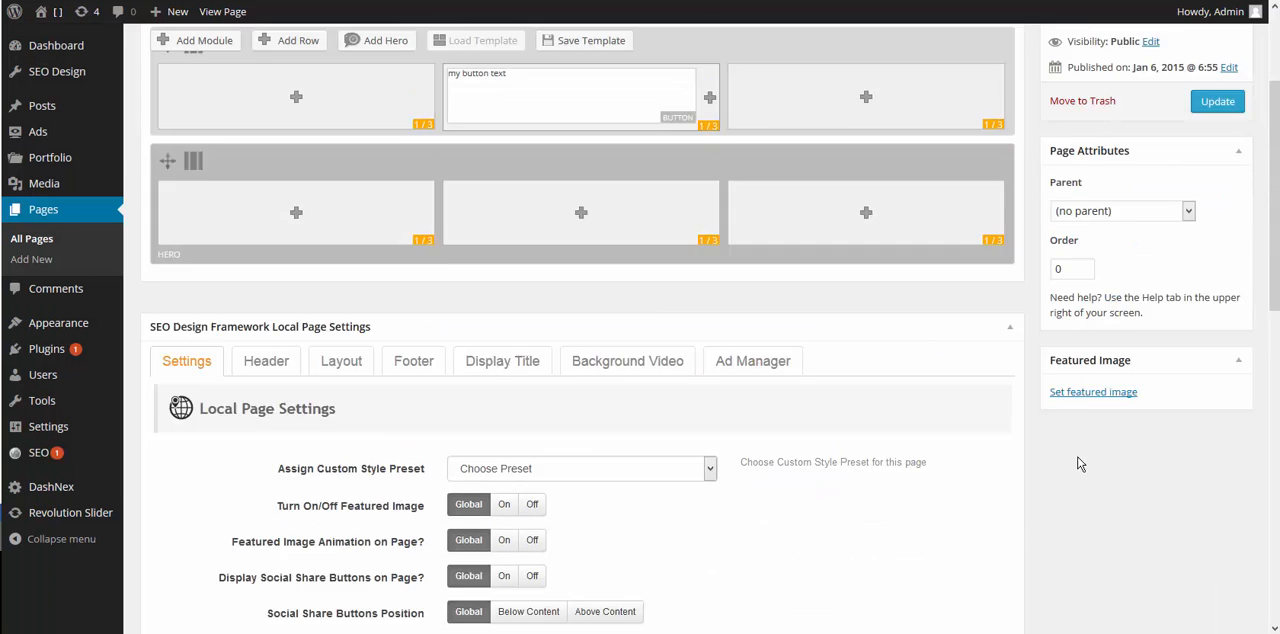
left_click(1215, 280)
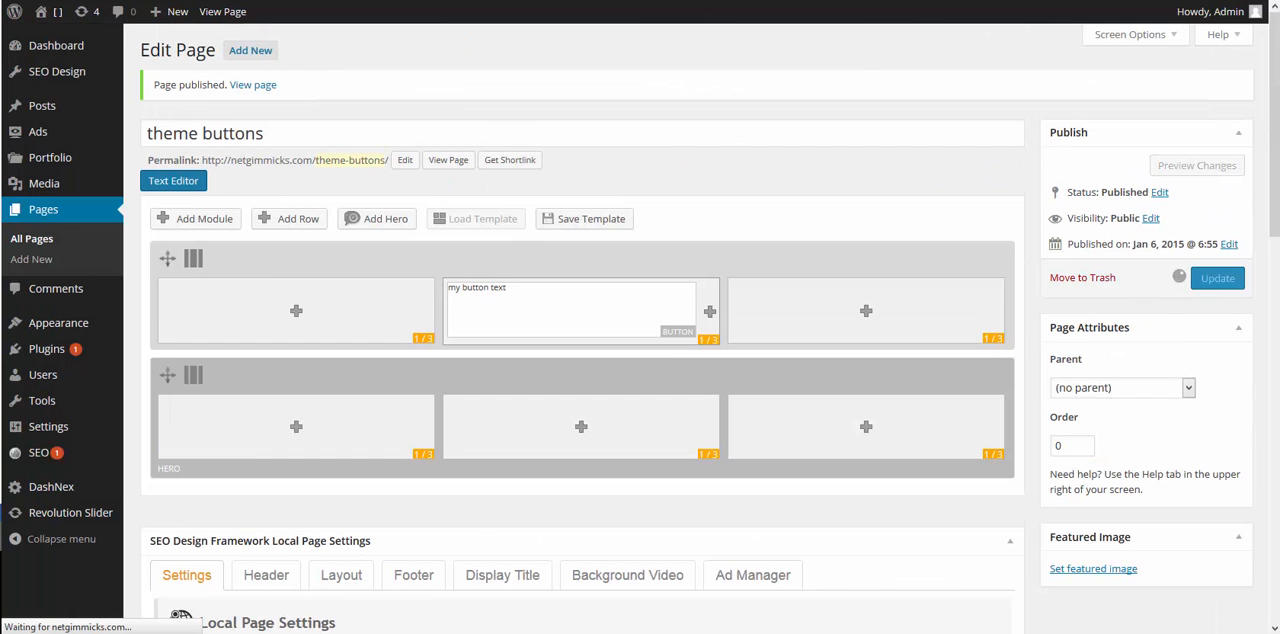